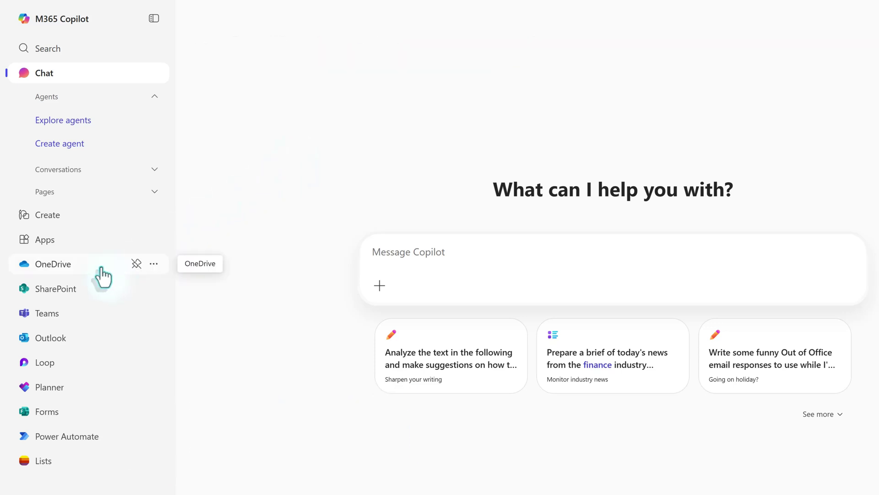
Open OneDrive from the Apps overview in Microsoft 365 Copilot to reach its Home page.
left_click(44, 240)
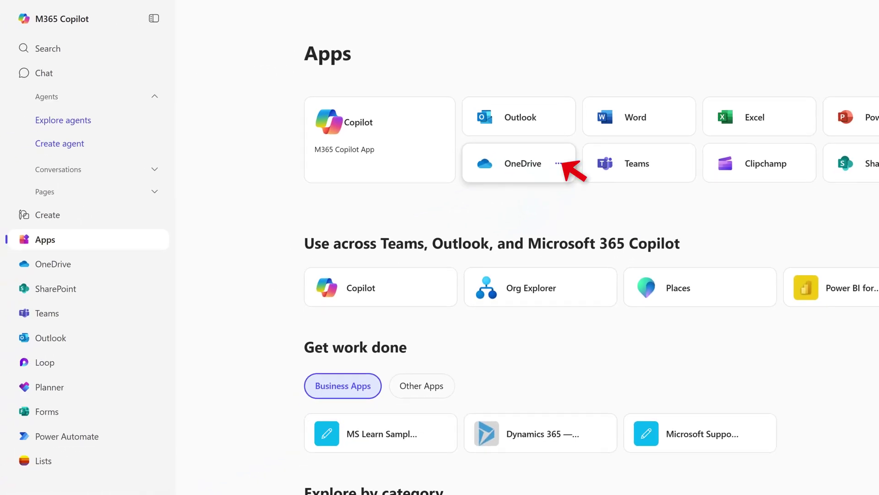
left_click(559, 163)
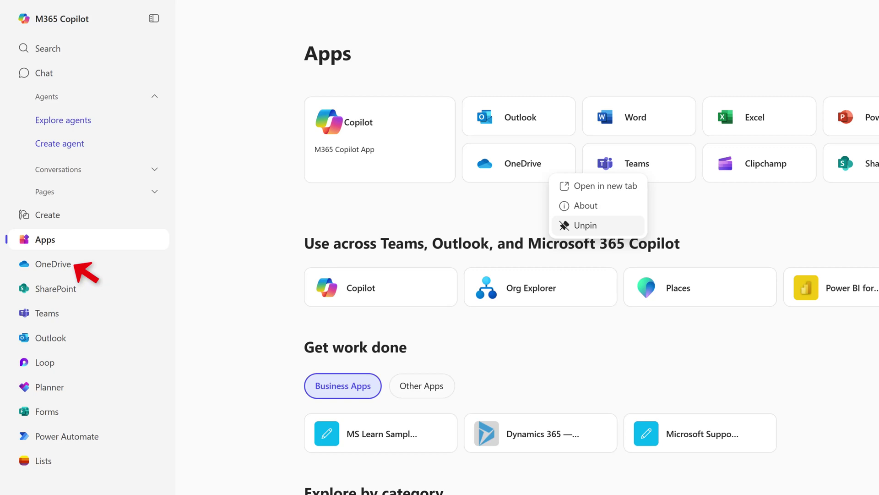
left_click(53, 263)
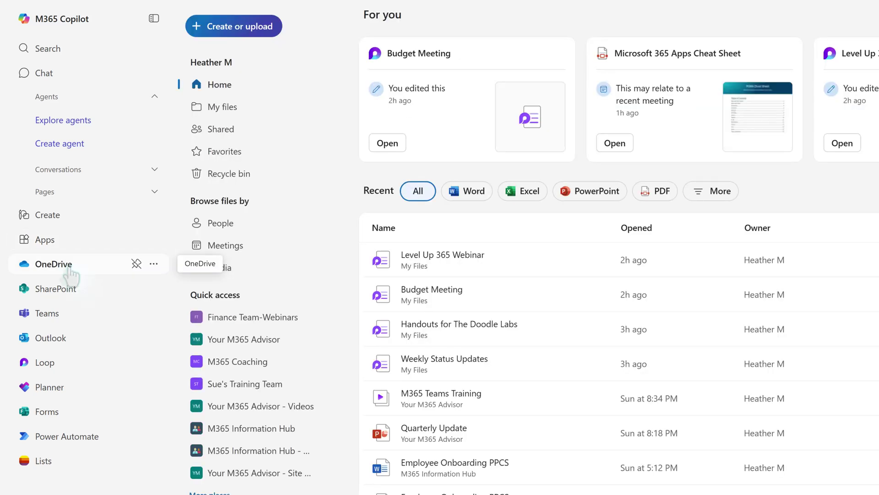
Collapse the side navigation and try the Word, Excel, PowerPoint, PDF and More type filters.
left_click(153, 20)
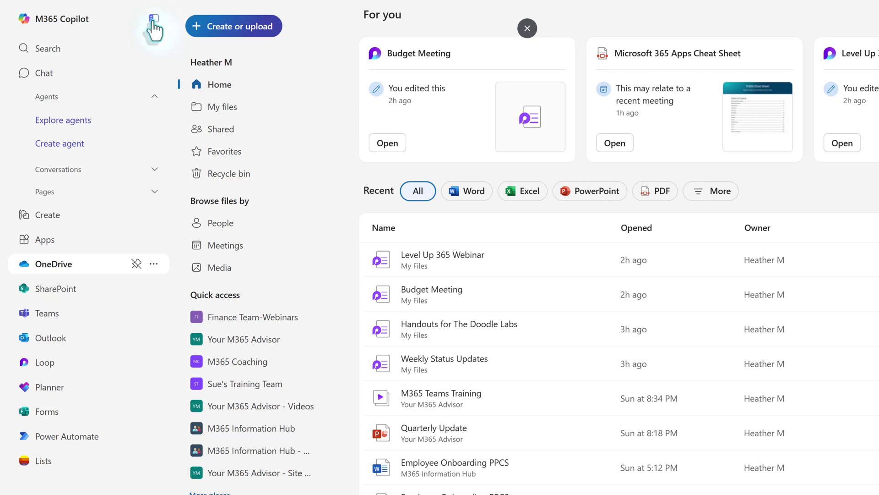
left_click(153, 25)
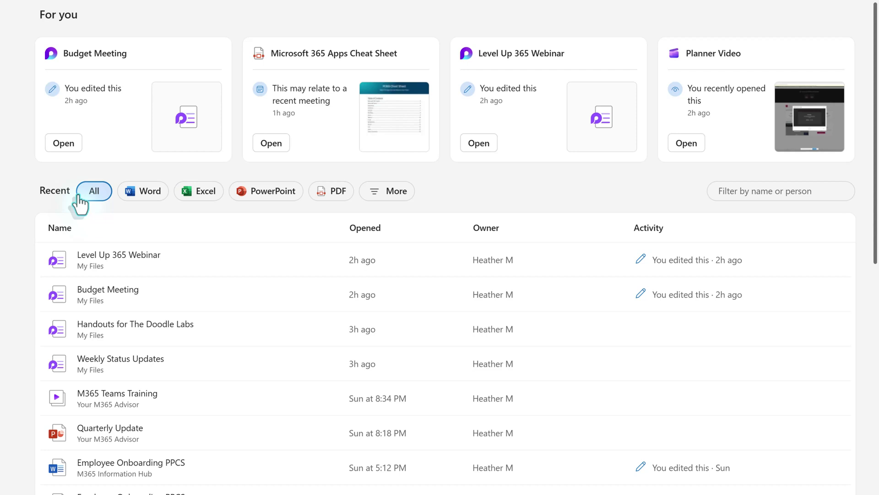
left_click(146, 197)
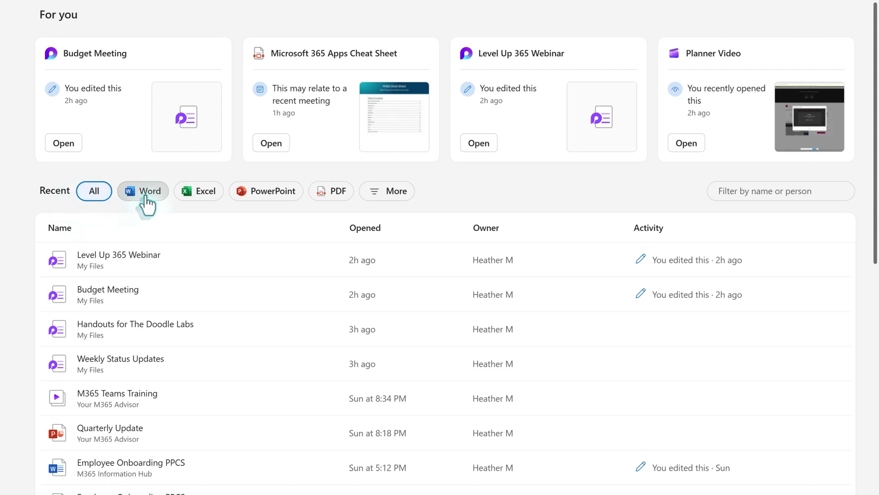
left_click(204, 197)
left_click(257, 196)
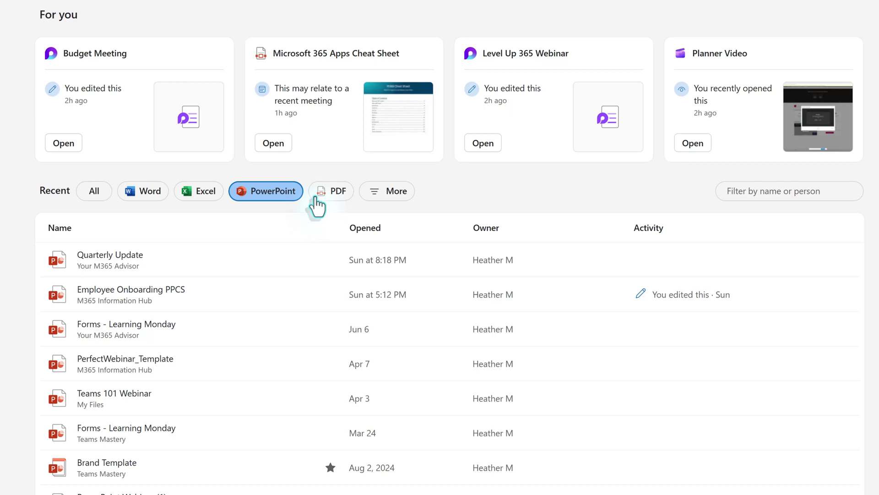
left_click(335, 198)
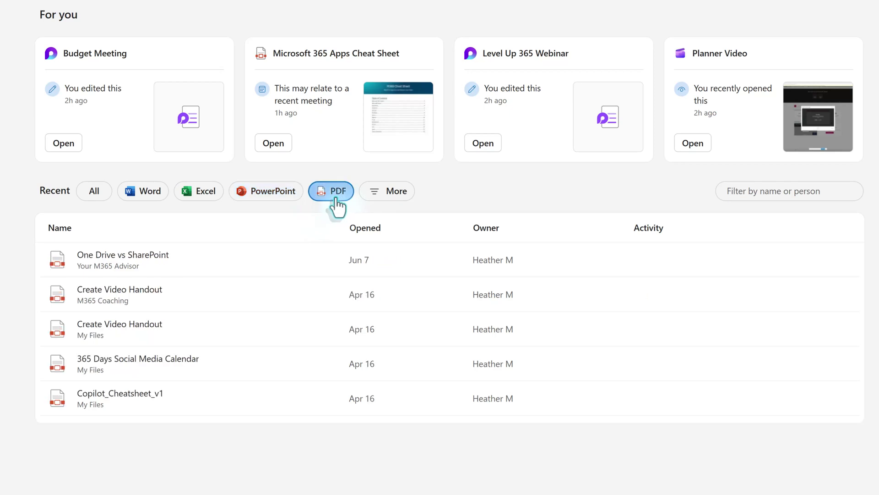
left_click(400, 197)
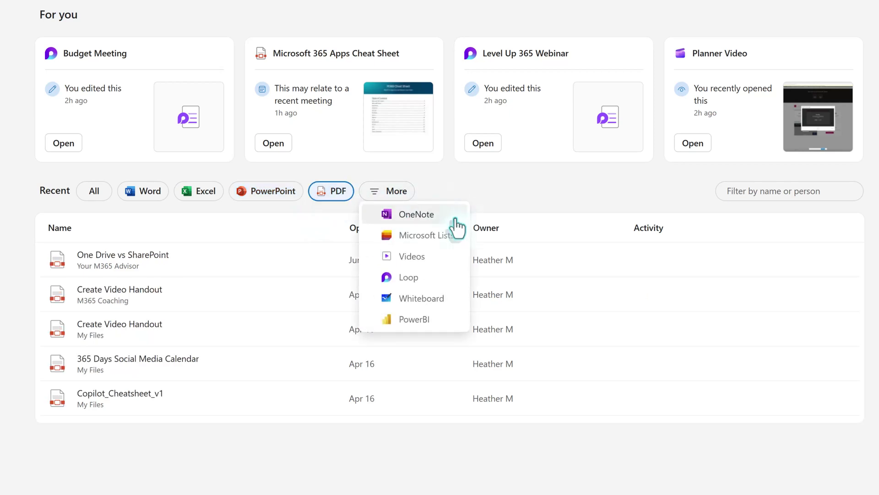
left_click(481, 215)
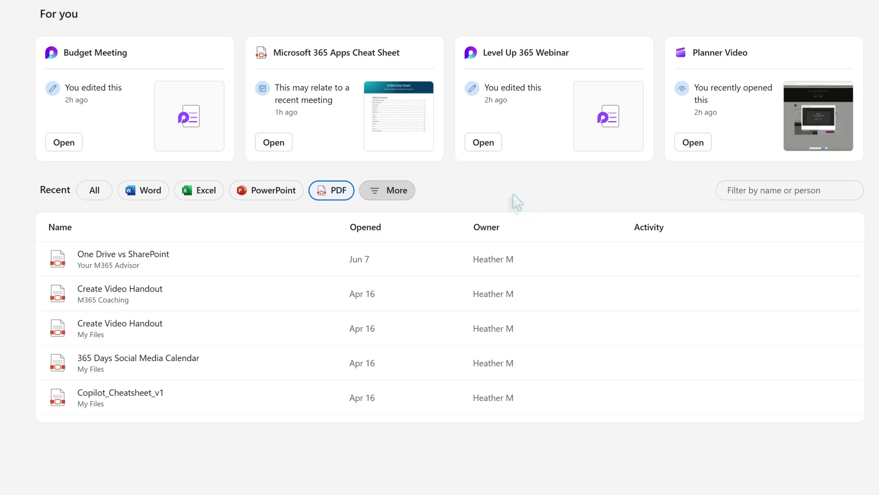
Filter the Recent list by a person's name, then clear the filter.
left_click(751, 190)
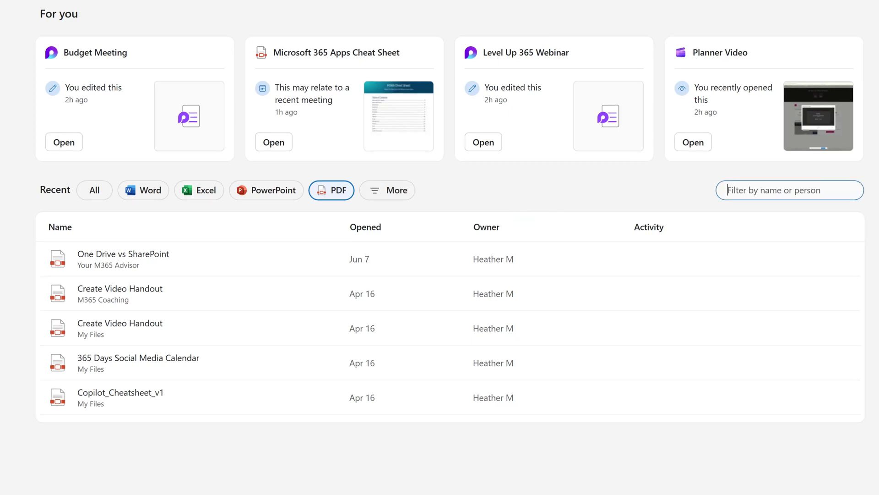
type("j")
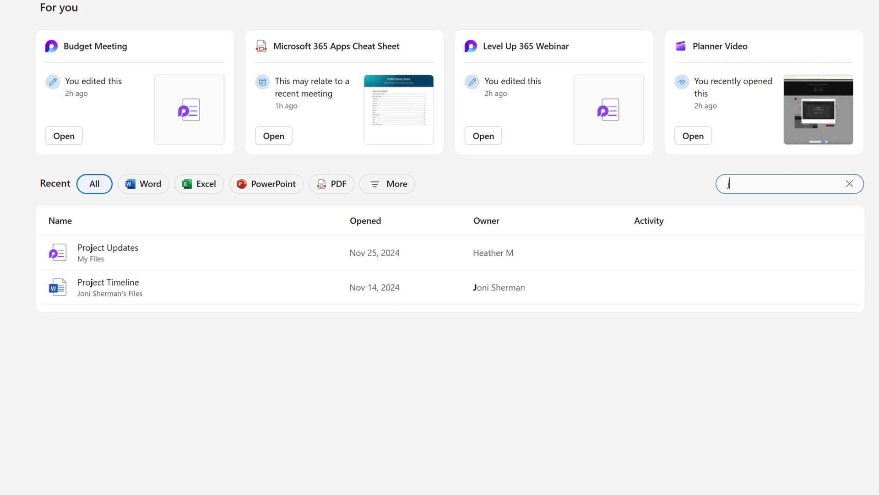
type("oni")
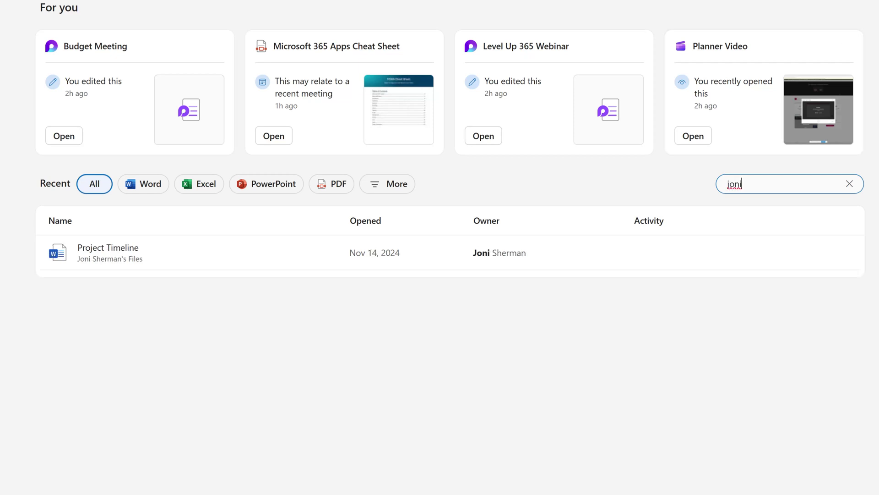
key("Escape")
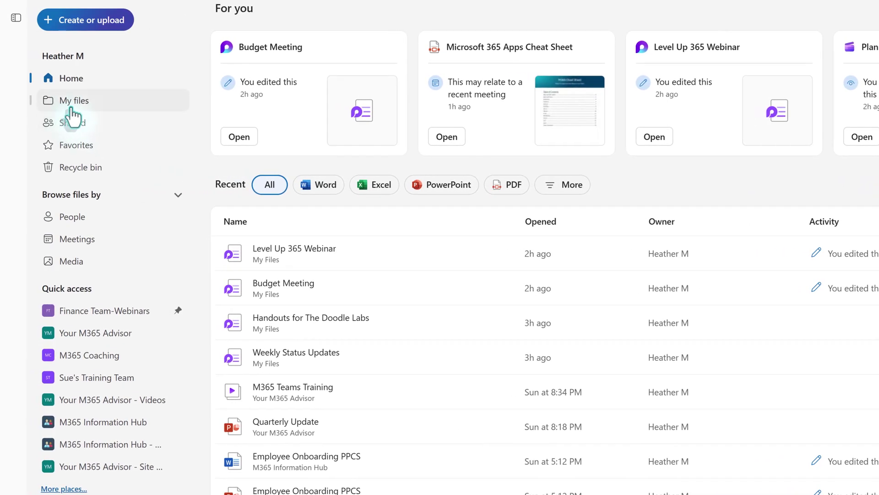
In My files, start a new folder and name it 'Cheat Sheets'.
left_click(78, 108)
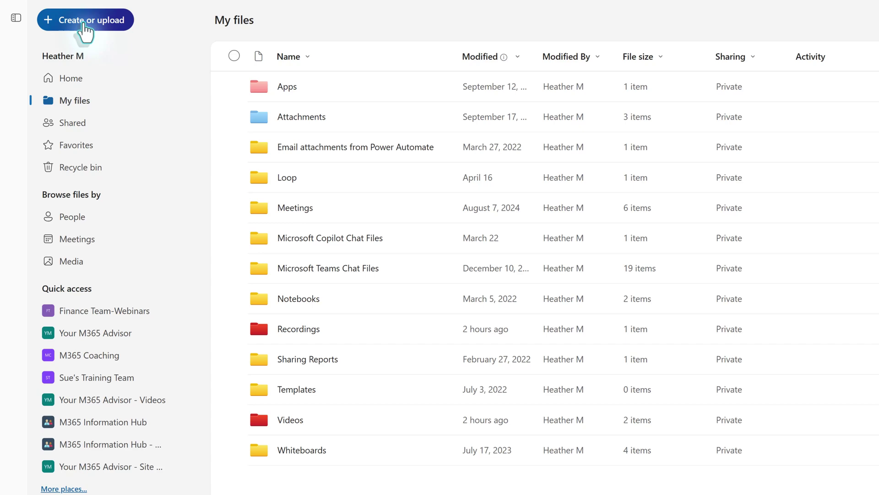
left_click(83, 27)
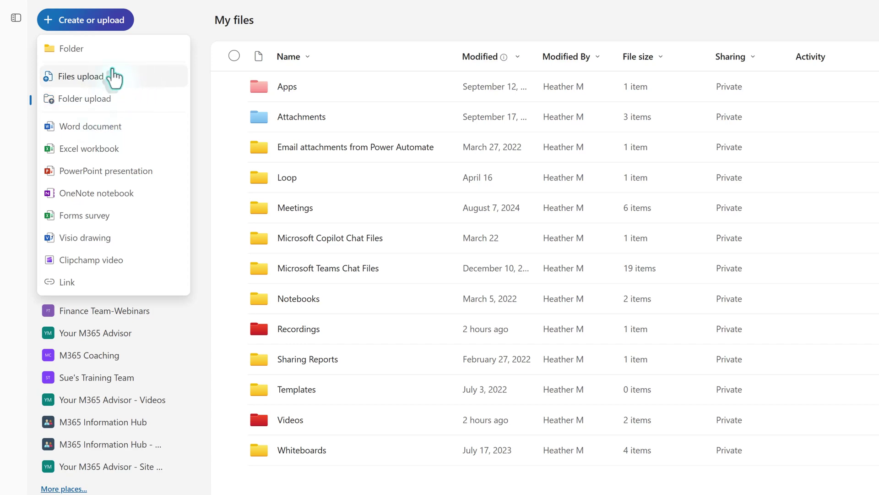
left_click(77, 53)
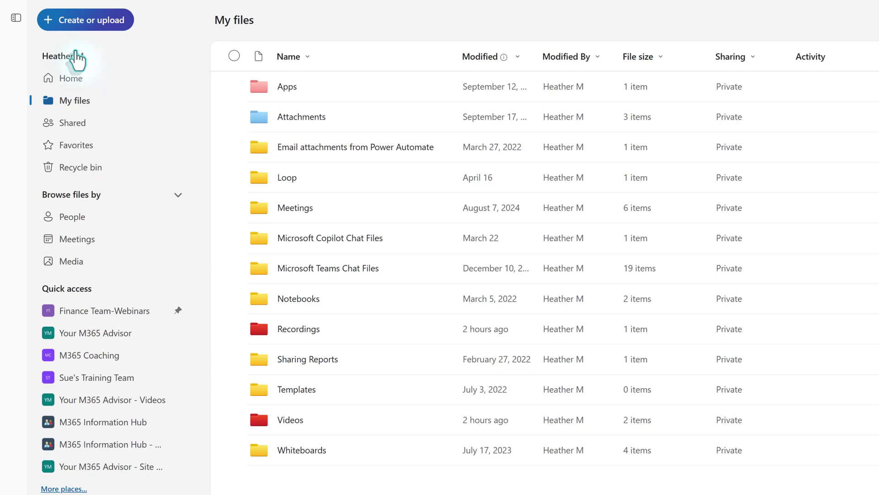
type("Cheat")
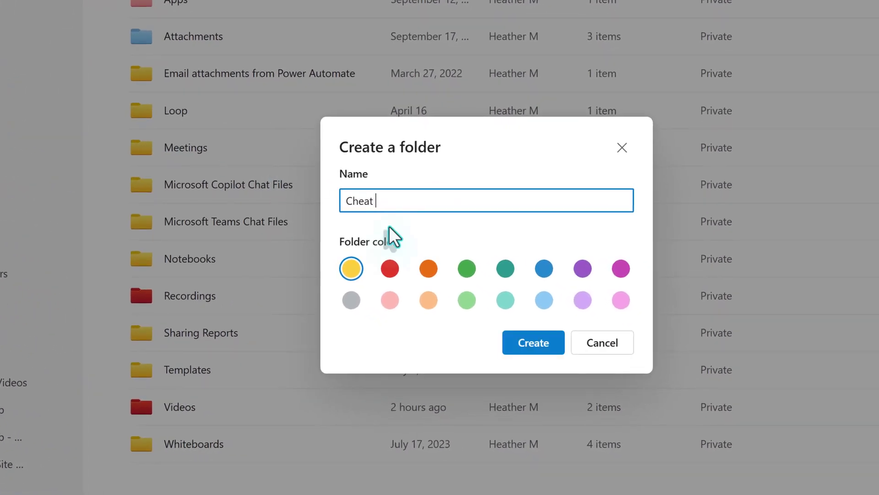
type("Sheets")
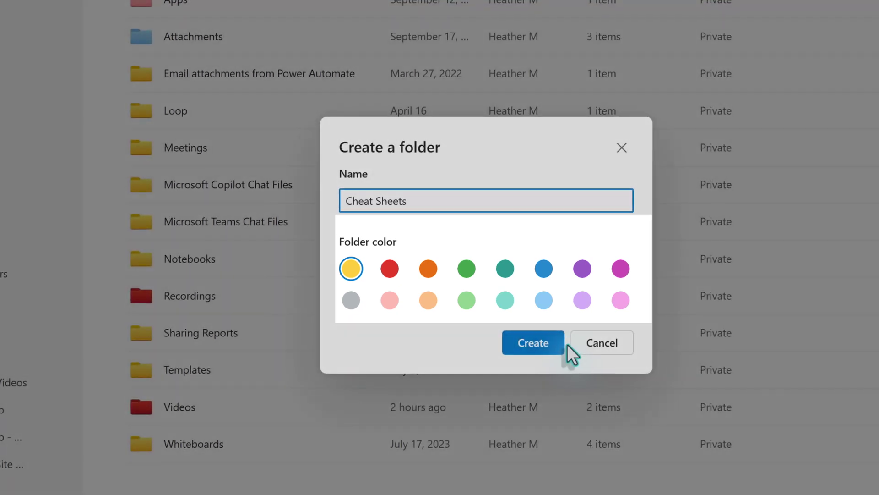
Finish creating the Cheat Sheets folder and sort My files by Name ascending.
left_click(562, 344)
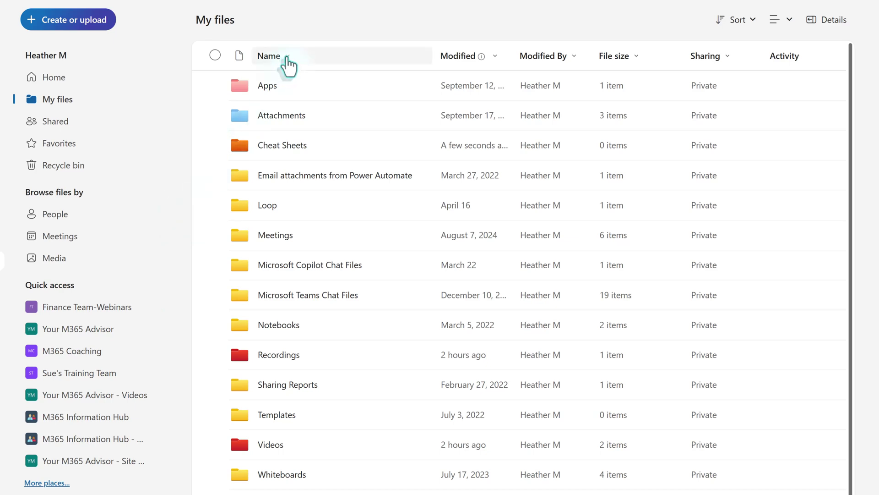
left_click(287, 58)
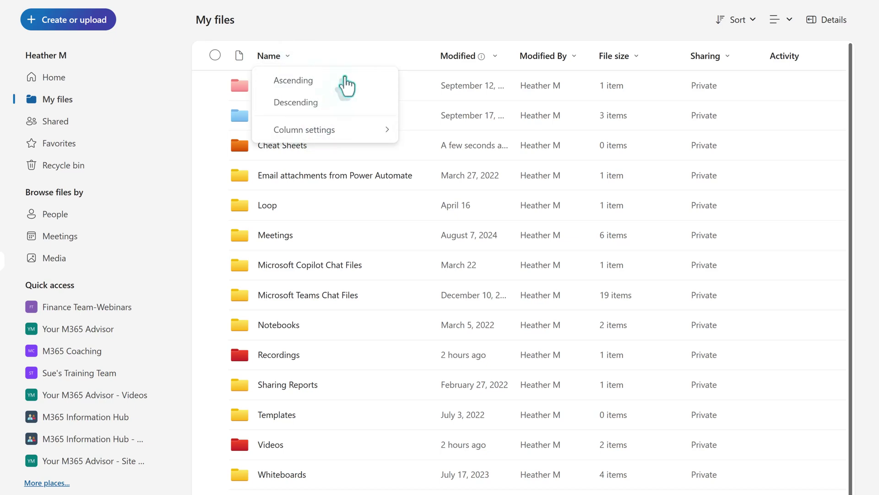
left_click(349, 81)
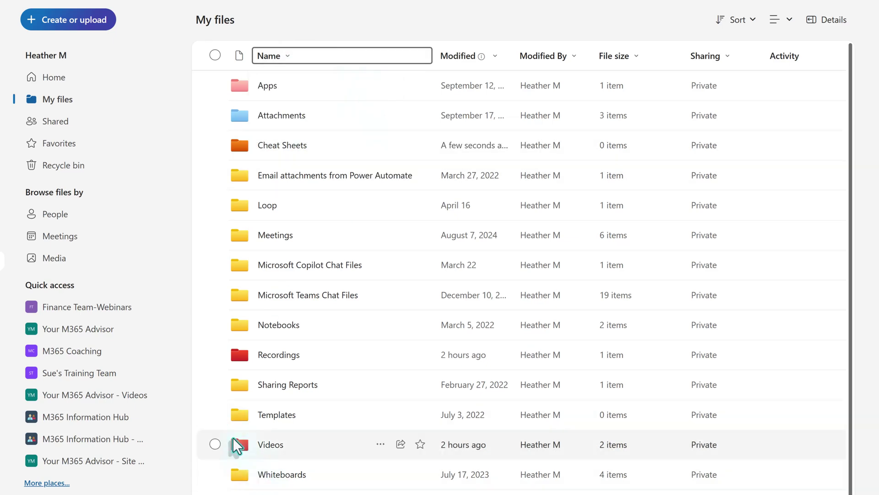
Rename the Templates folder to '1. Templates'.
left_click(381, 415)
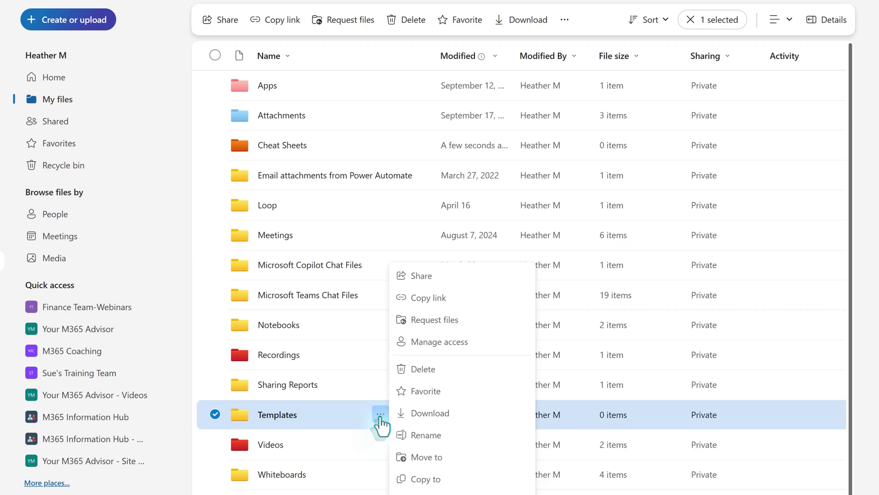
left_click(430, 446)
left_click(327, 247)
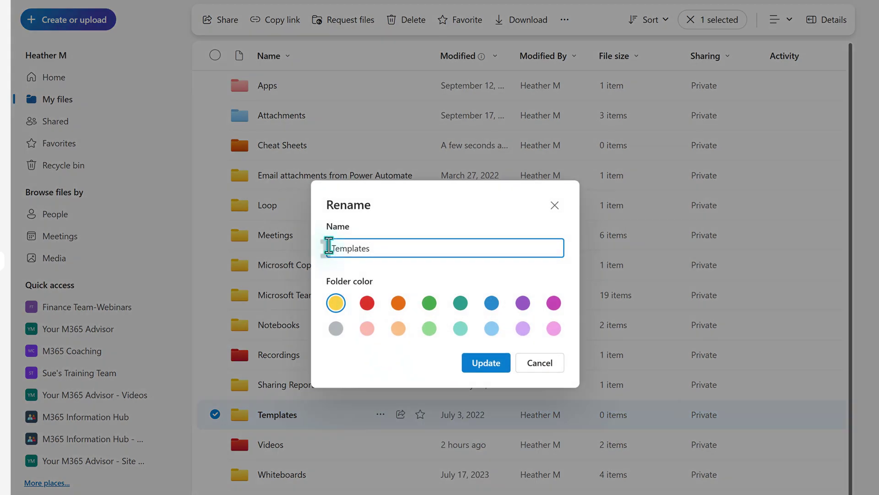
type("1.")
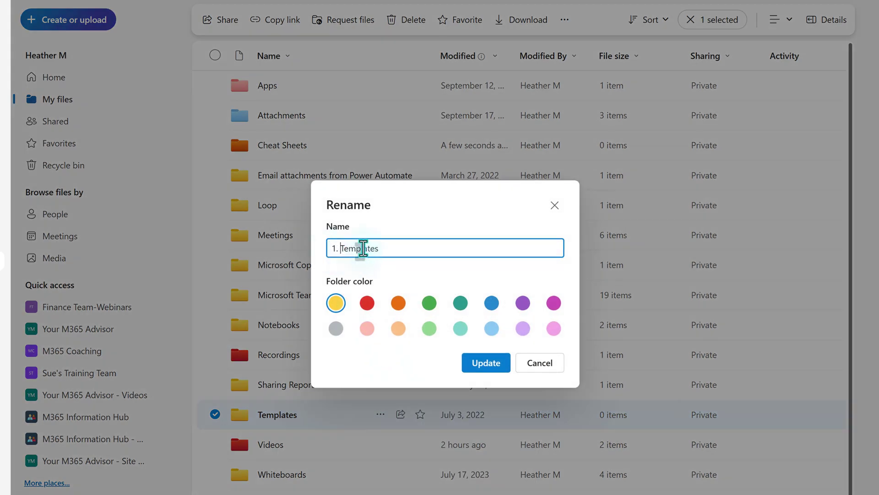
left_click(504, 371)
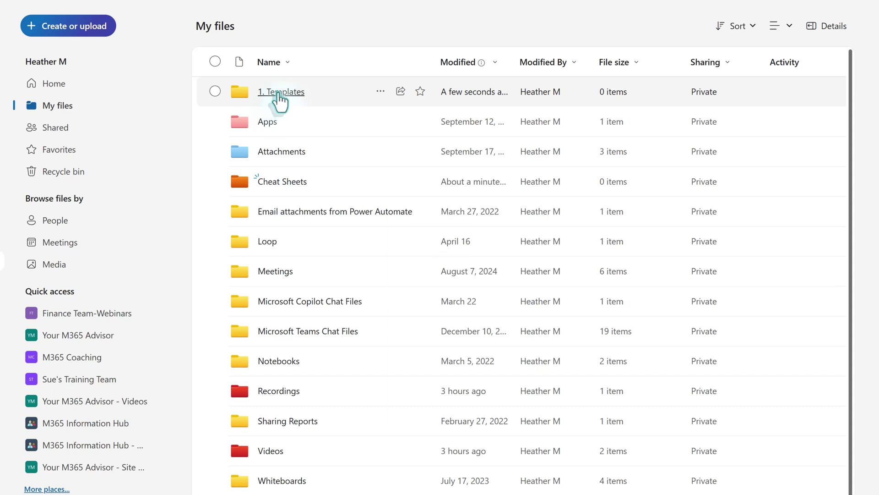
Upload Handout Template.docx by dragging it into the empty 1. Templates folder.
left_click(280, 93)
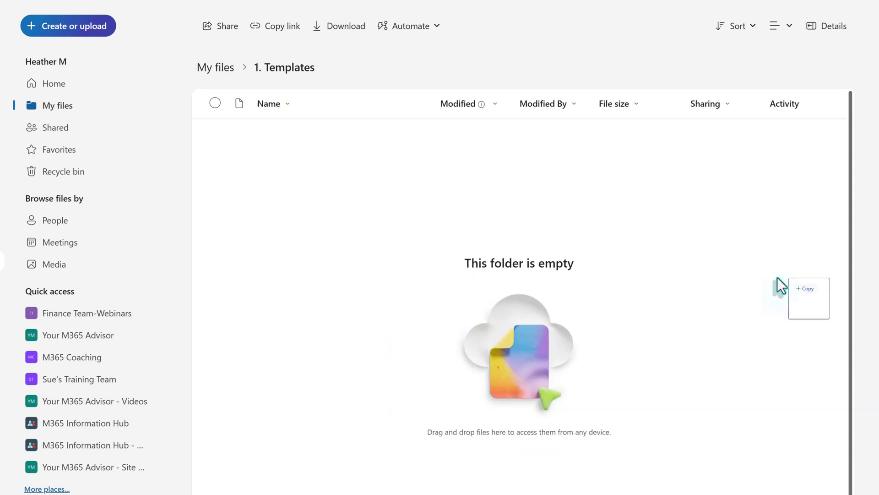
left_click_drag(781, 286, 263, 134)
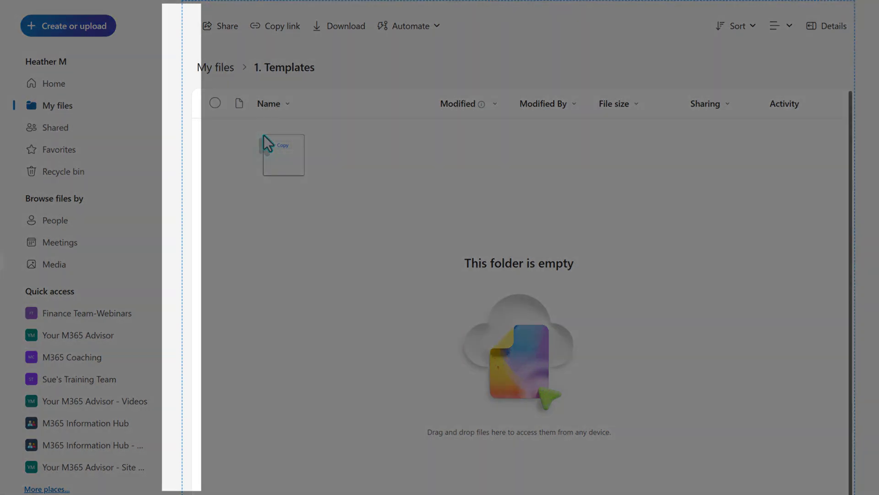
left_click_drag(263, 134, 252, 136)
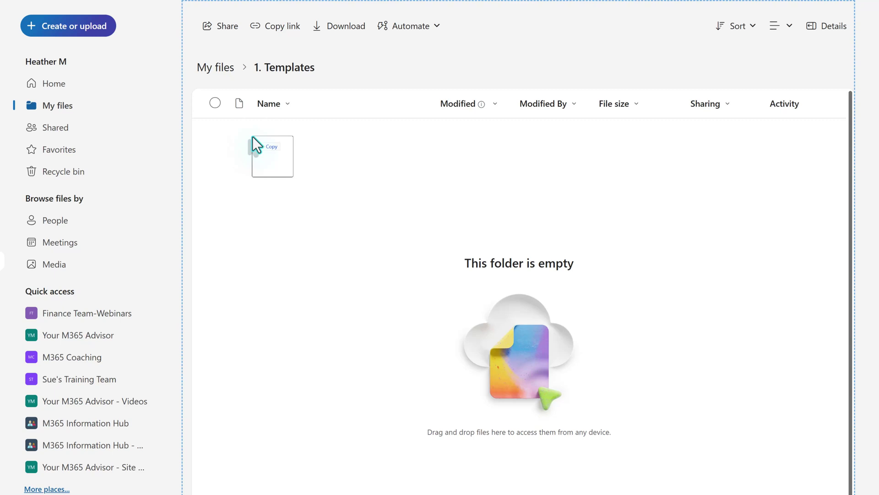
left_click_drag(251, 136, 252, 136)
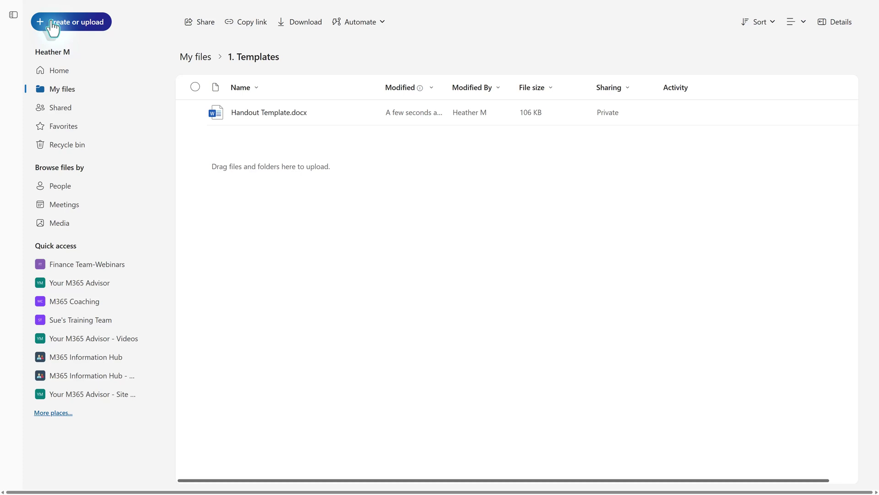
Create a new Word document named 'Webinar Outline Template' in 1. Templates.
left_click(53, 27)
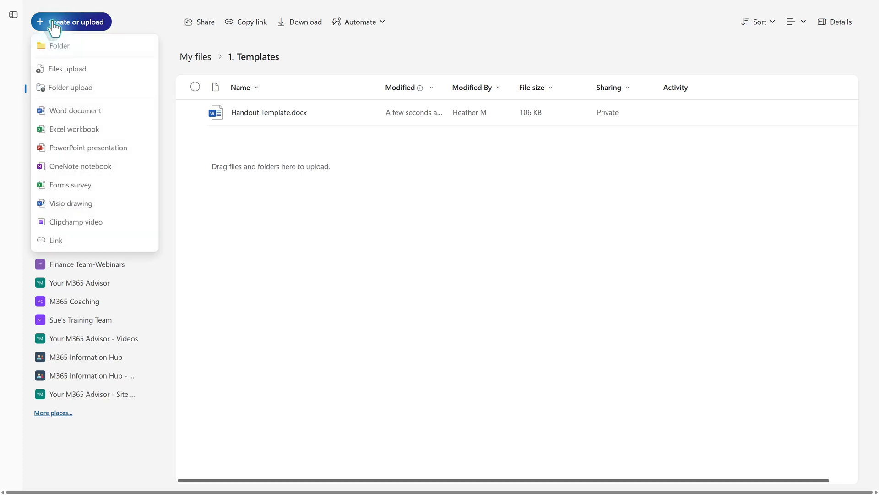
left_click(87, 118)
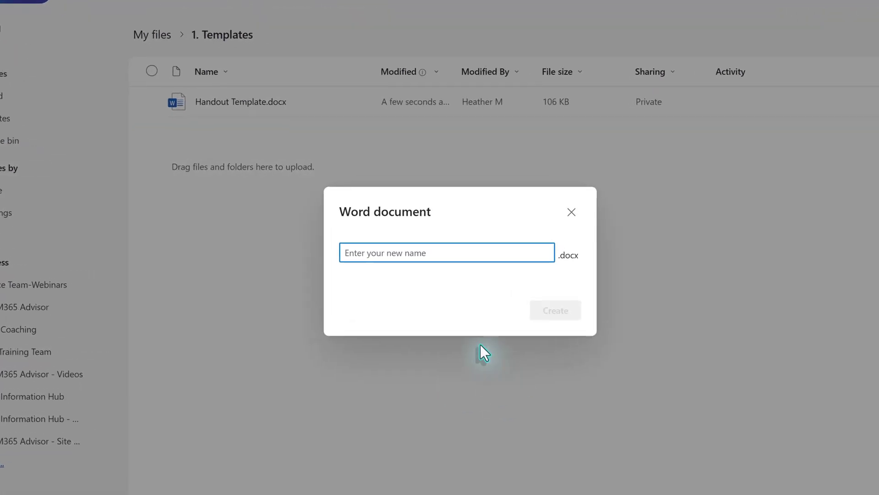
type("Webinar Outline Te")
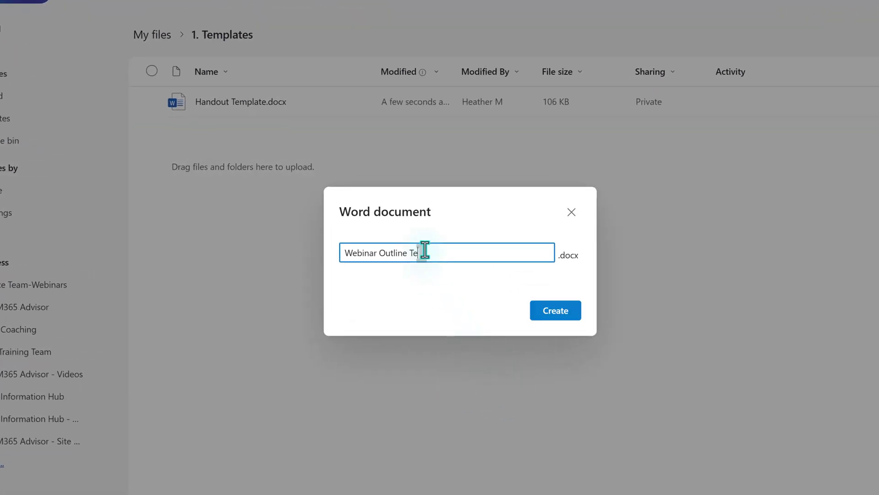
type("mplate")
left_click(552, 312)
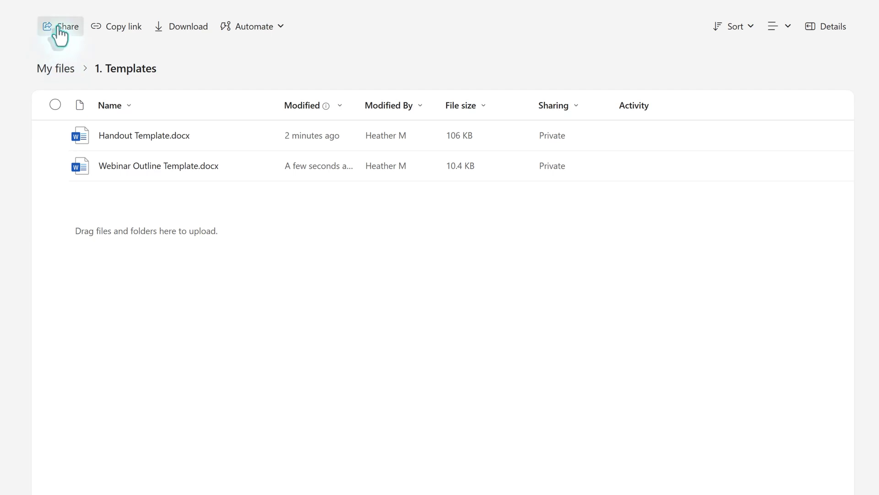
Share Webinar Outline Template with a suggested colleague, keeping Can edit permission.
right_click(216, 165)
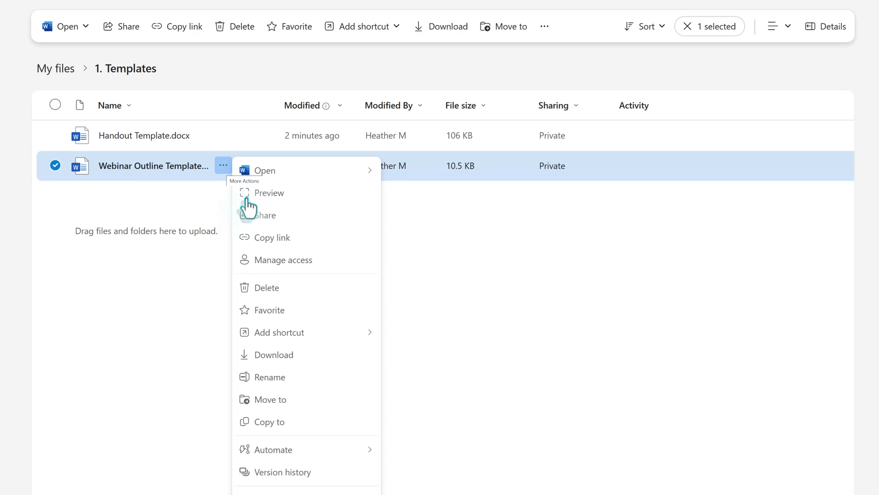
left_click(280, 220)
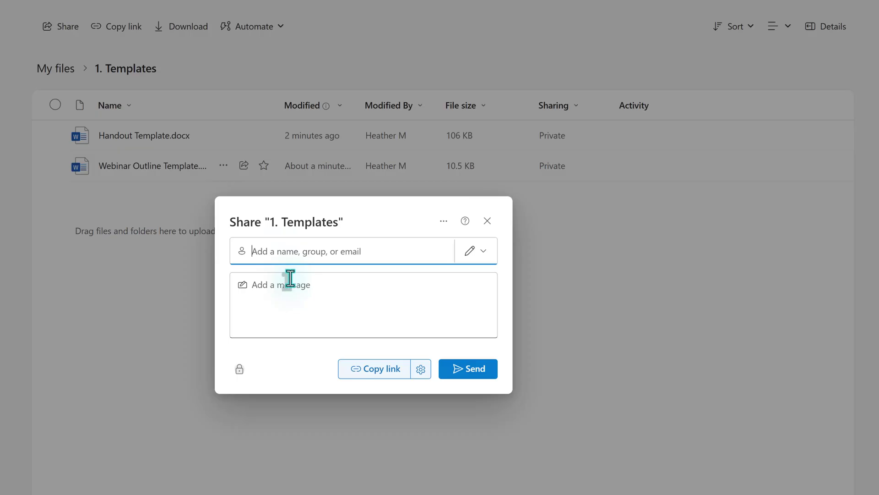
left_click(294, 252)
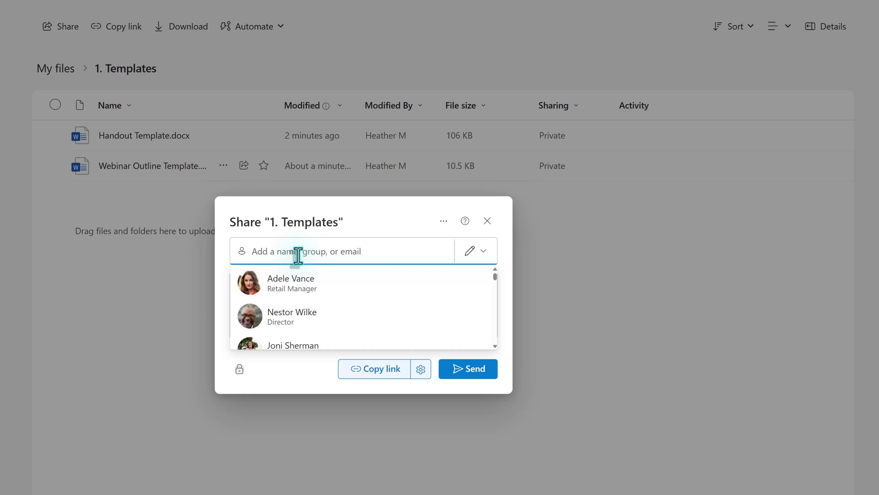
key("Down")
key("Down")
key("Return")
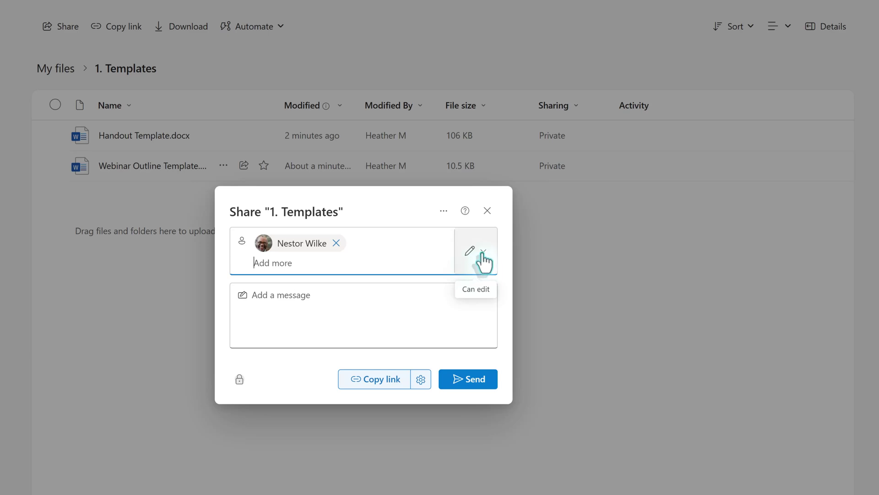
left_click(483, 256)
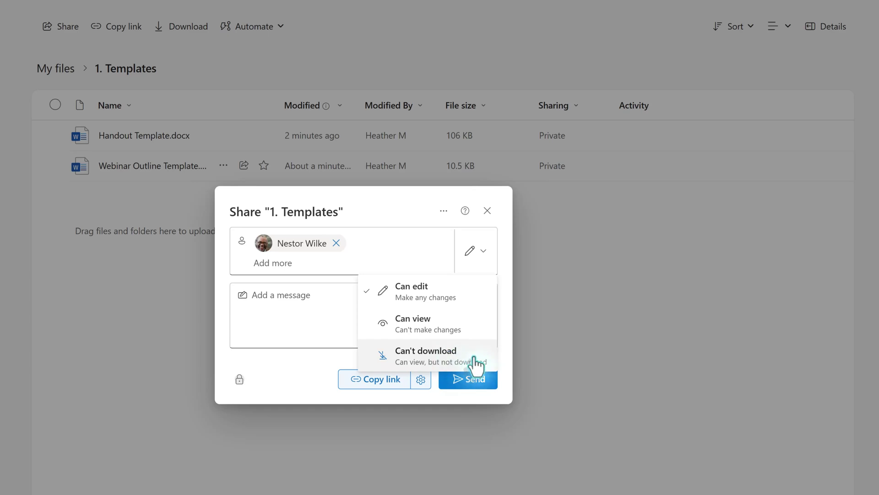
left_click(300, 324)
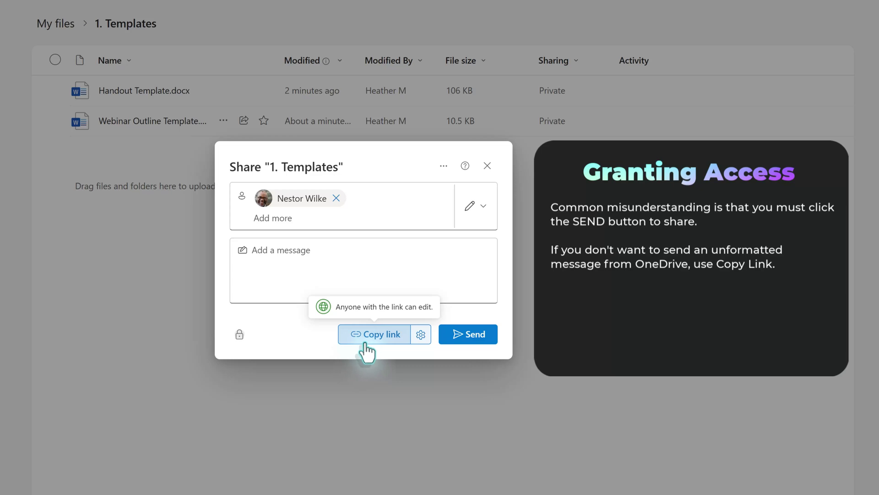
Restrict the share link to People you choose, apply it, and copy the link.
left_click(421, 335)
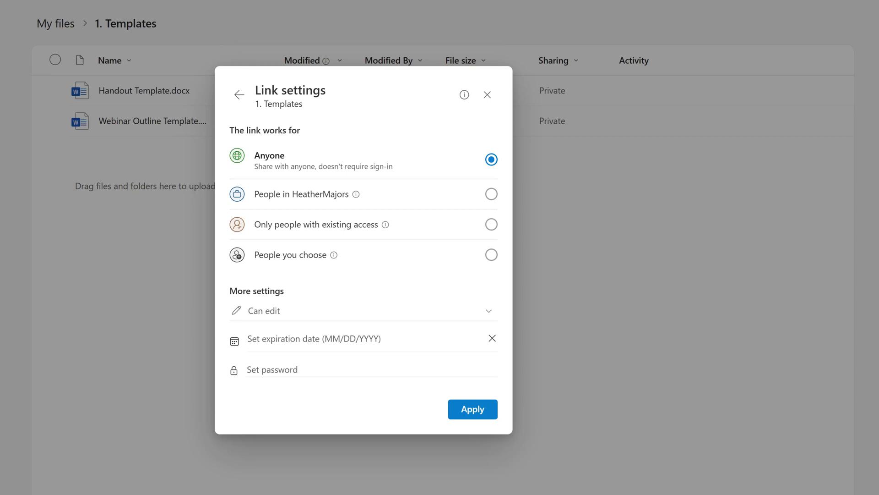
left_click(492, 254)
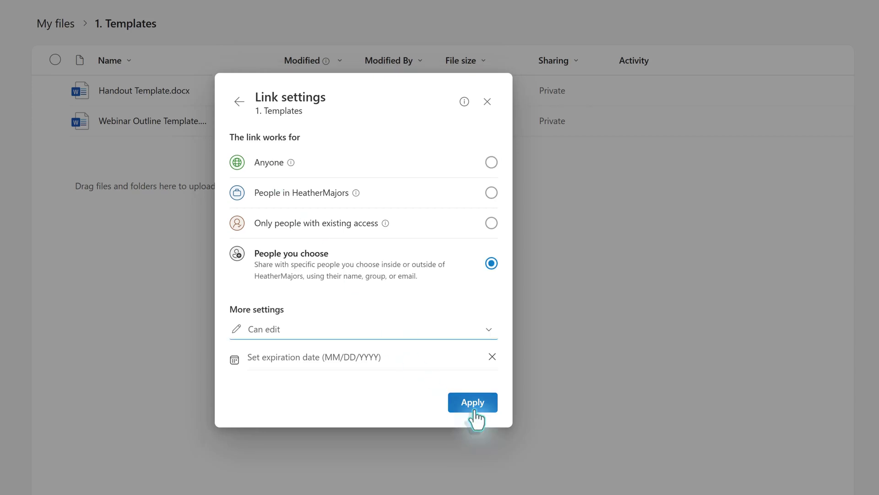
left_click(473, 409)
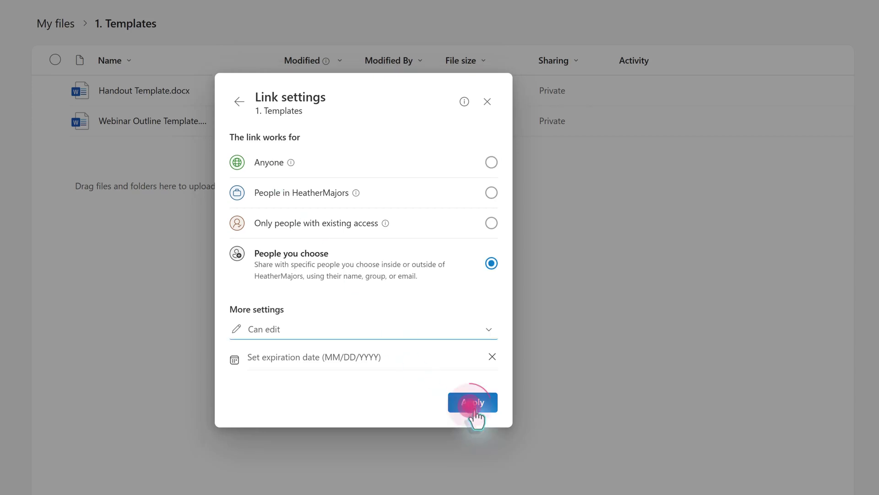
left_click(362, 339)
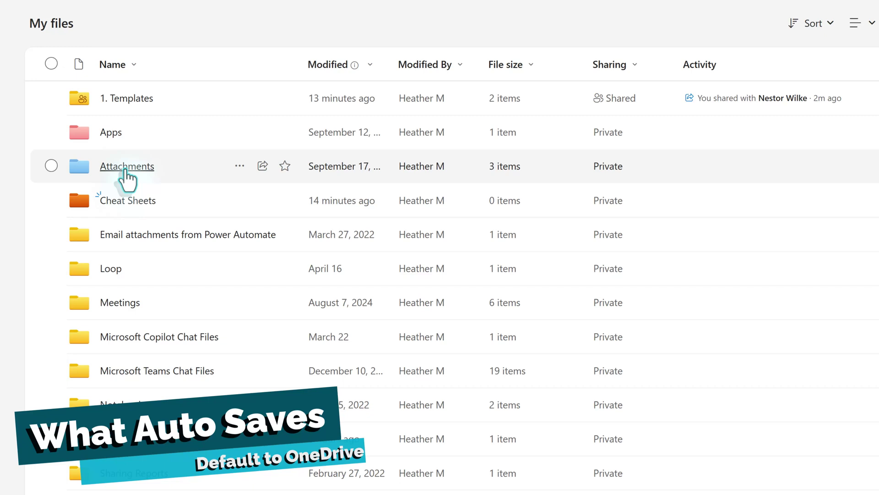
left_click(125, 170)
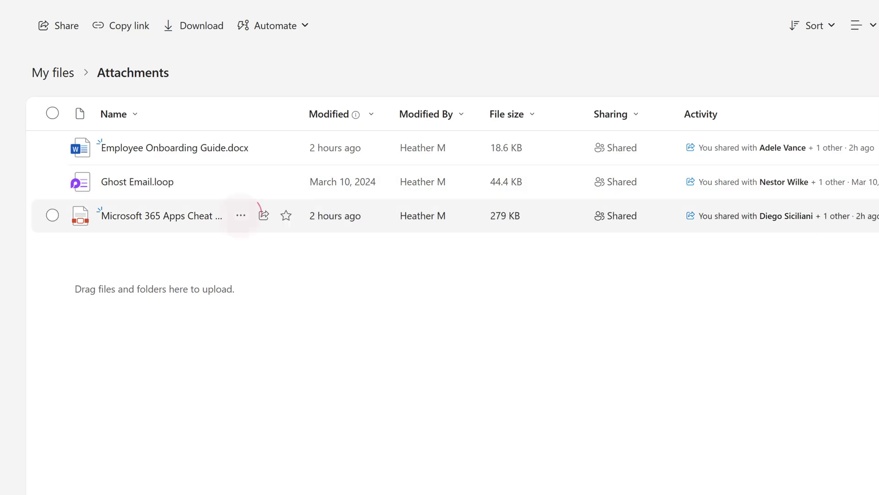
left_click(240, 215)
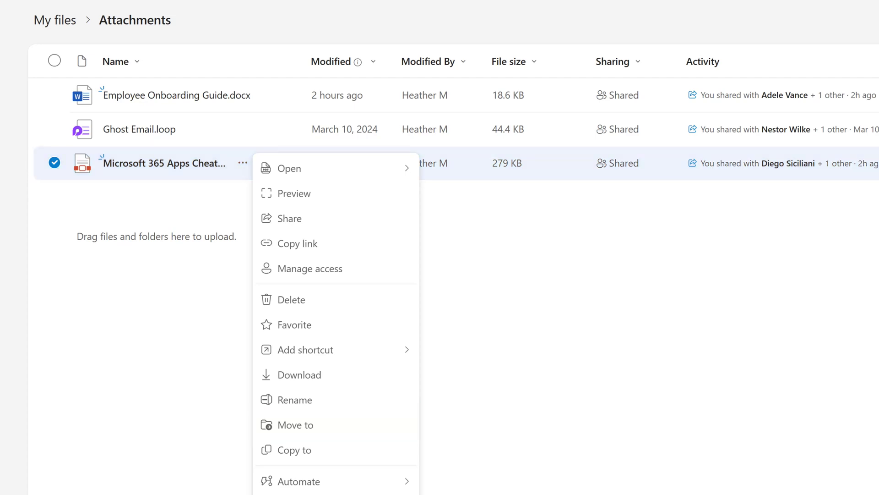
key("Escape")
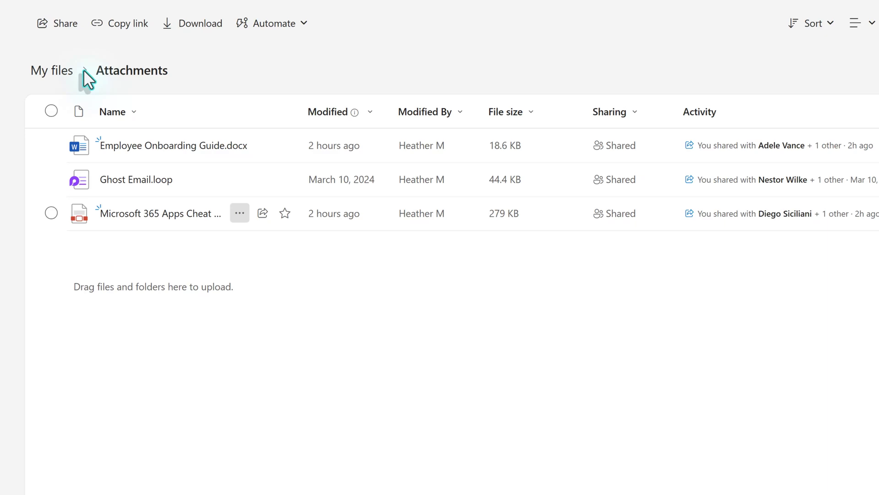
left_click(51, 69)
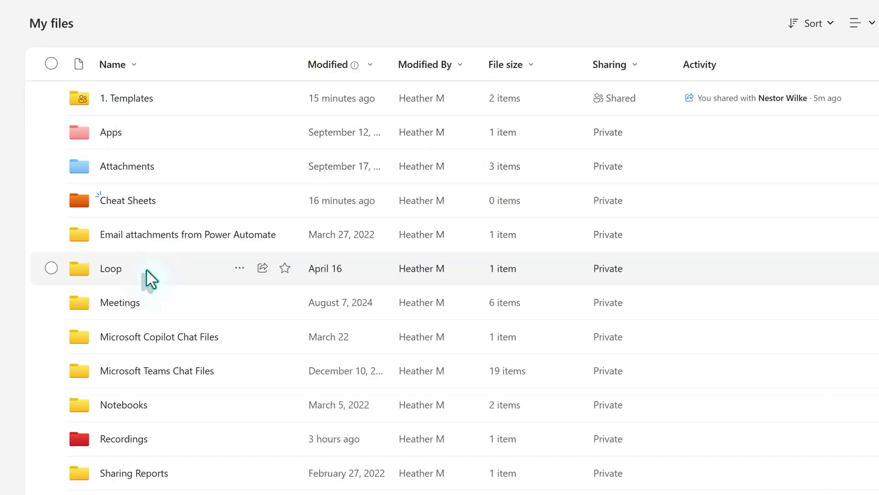
Look inside the Meetings folder, then go back to My files.
left_click(120, 302)
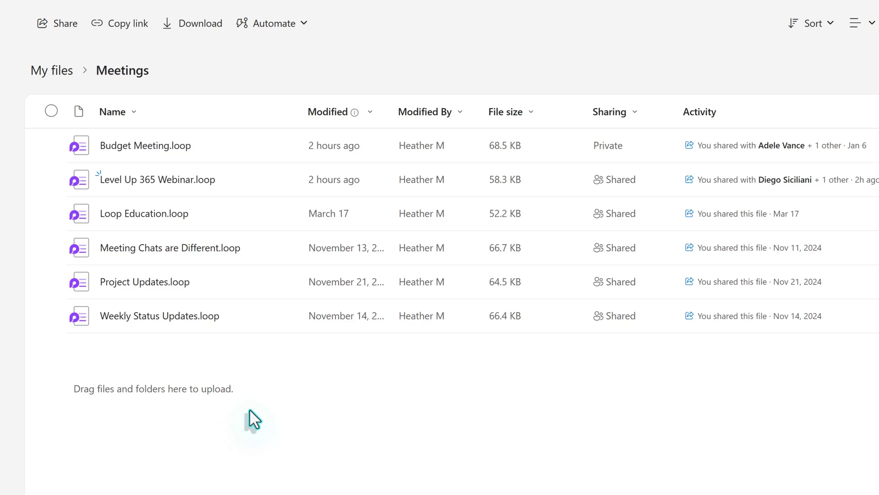
key("alt+Left")
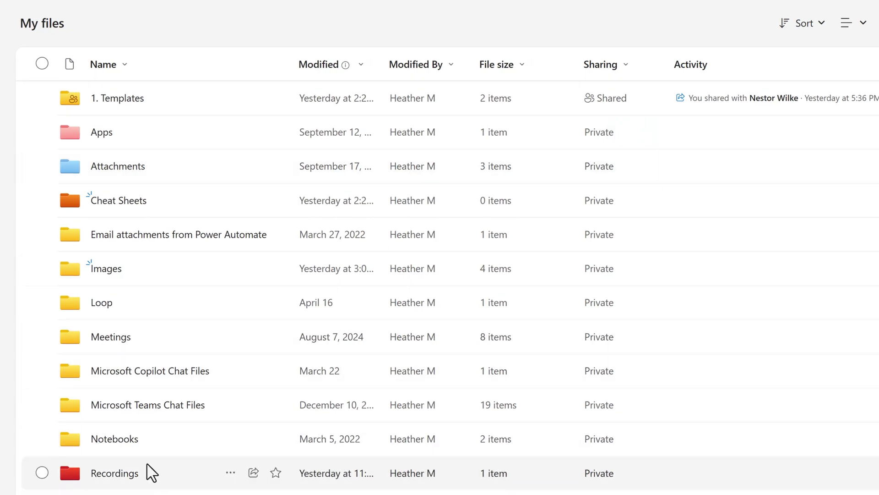
In Microsoft Teams Chat Files, delete Analytics Blog.docx and confirm the deletion.
left_click(156, 411)
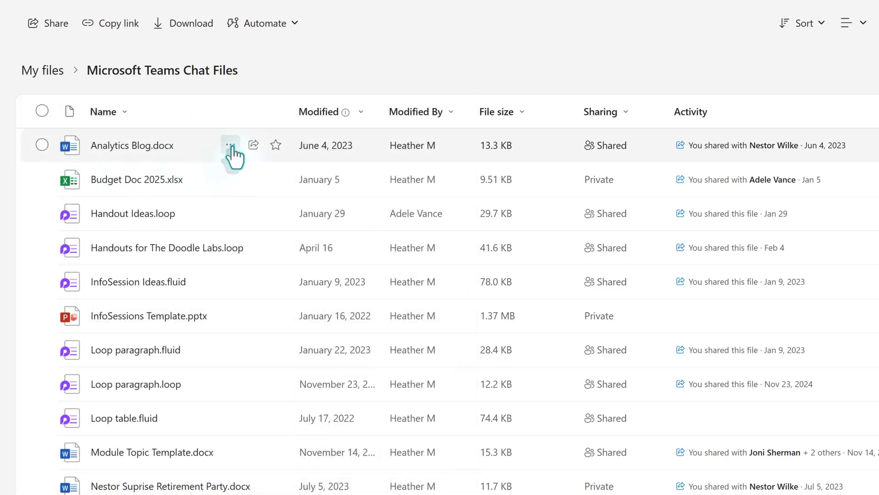
left_click(230, 146)
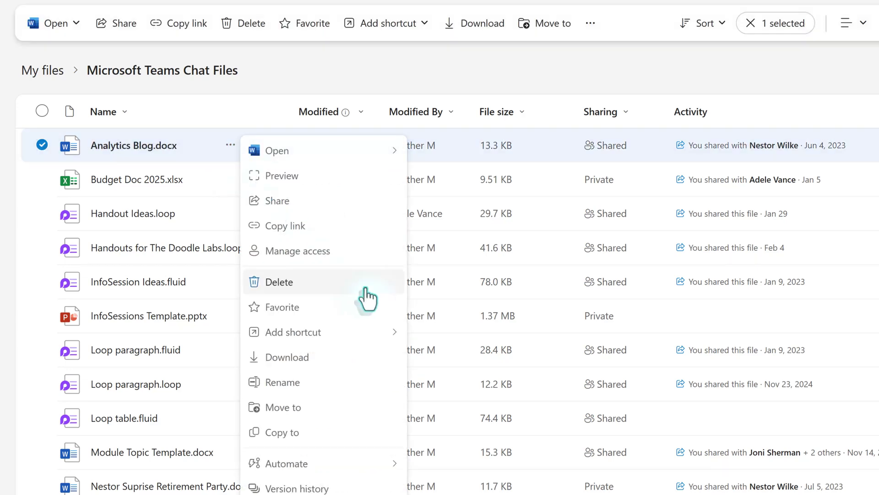
left_click(365, 289)
left_click(427, 376)
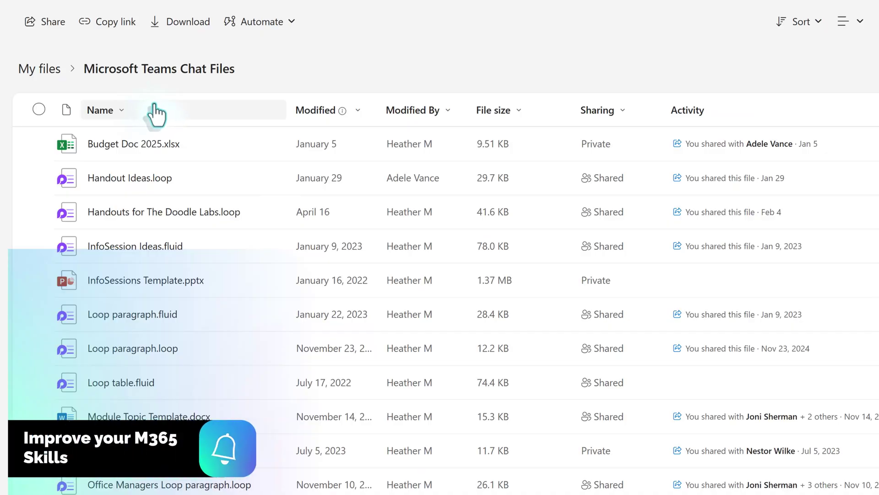
Return to My files and open the Recordings folder with its Level Up 365 Planning video.
left_click(40, 77)
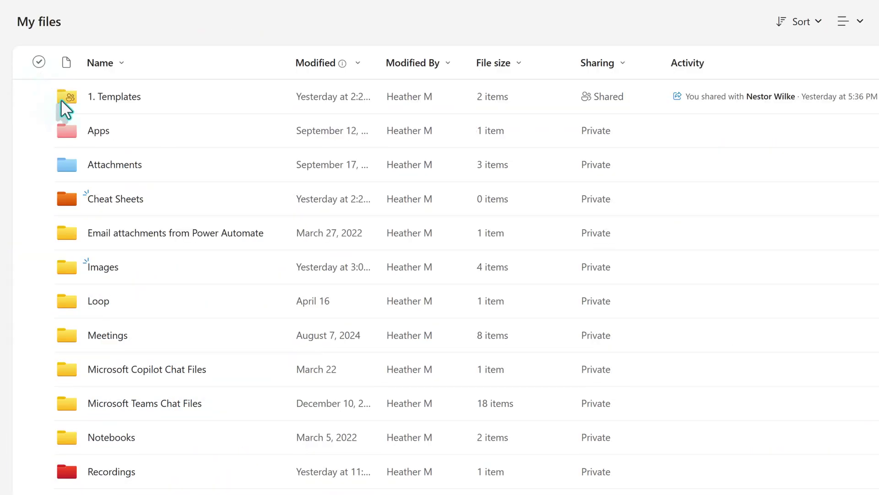
scroll(112, 350, "down", 3)
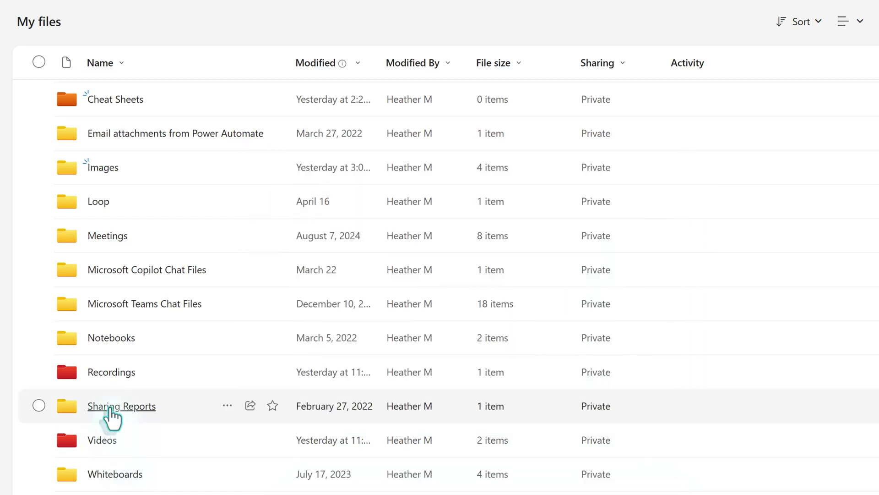
left_click(110, 375)
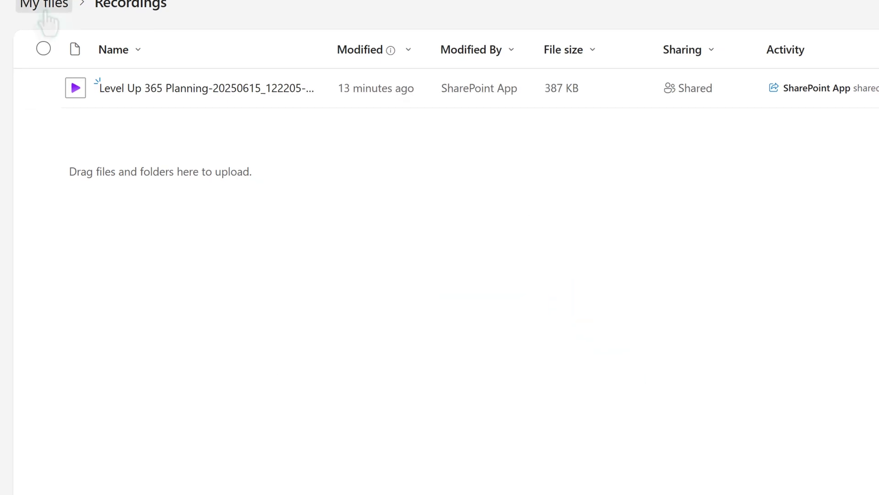
Check the contents of the Videos folder, then return to the top of My files.
left_click(30, 4)
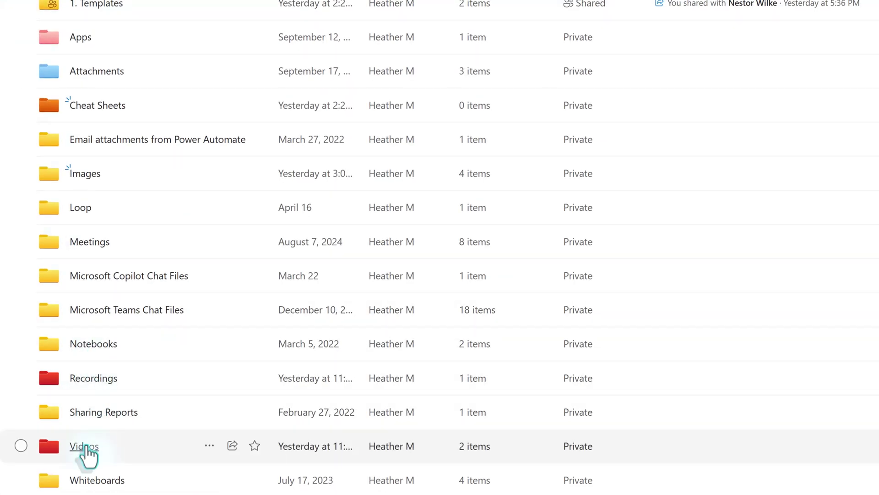
left_click(85, 446)
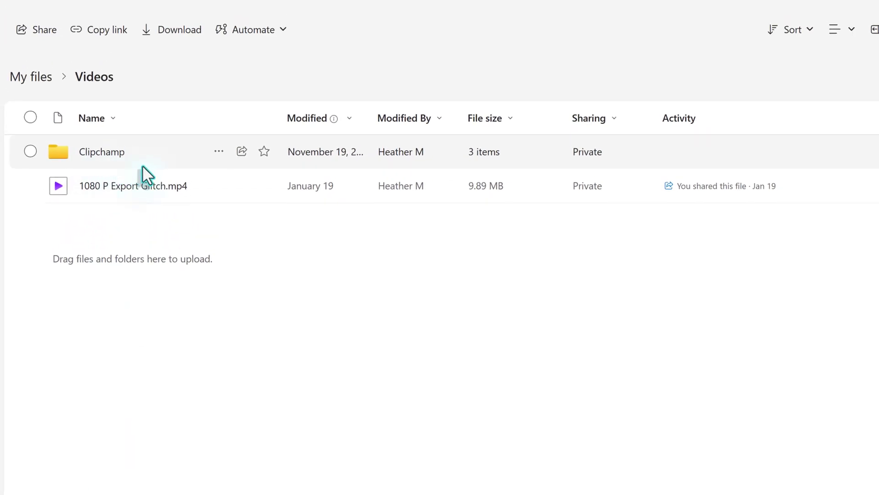
left_click(37, 76)
Drag Recording-20250614_221050.webm into the Videos folder and open Videos to confirm the move.
scroll(184, 390, "down", 2)
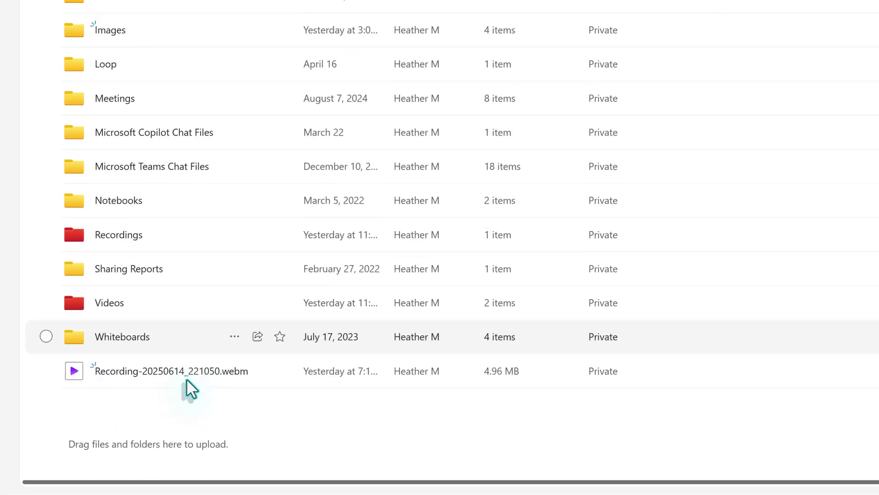
scroll(188, 385, "down", 1)
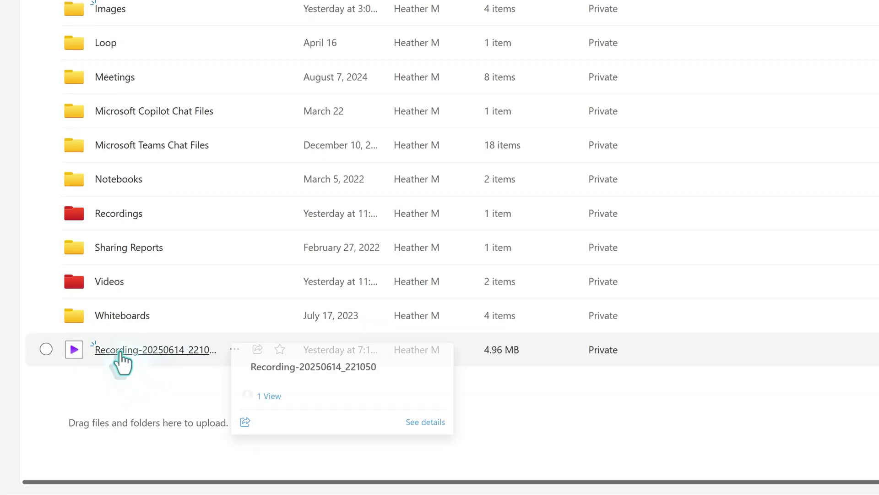
left_click_drag(136, 358, 114, 277)
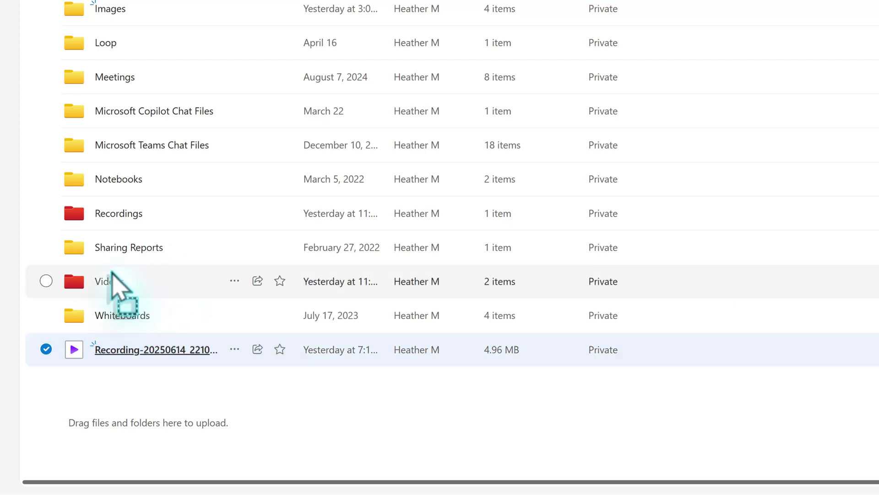
left_click(106, 386)
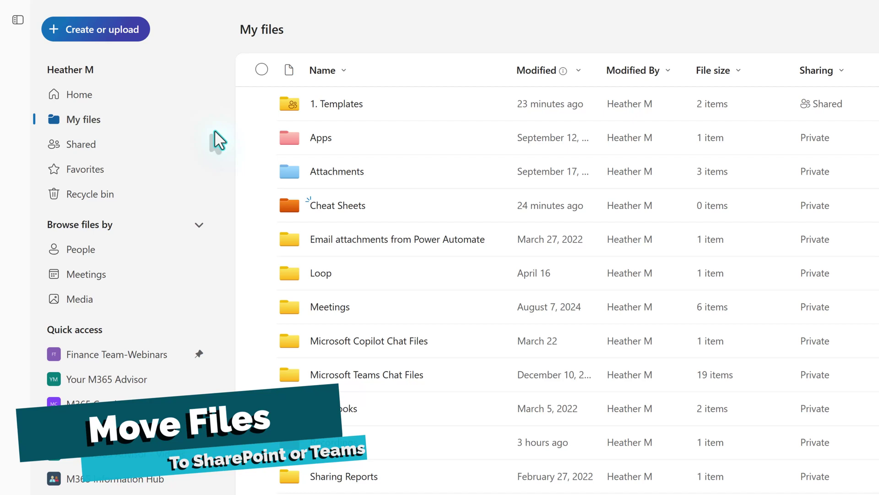
In Attachments, start moving Employee Onboarding Guide.docx with the Move to command.
left_click(339, 172)
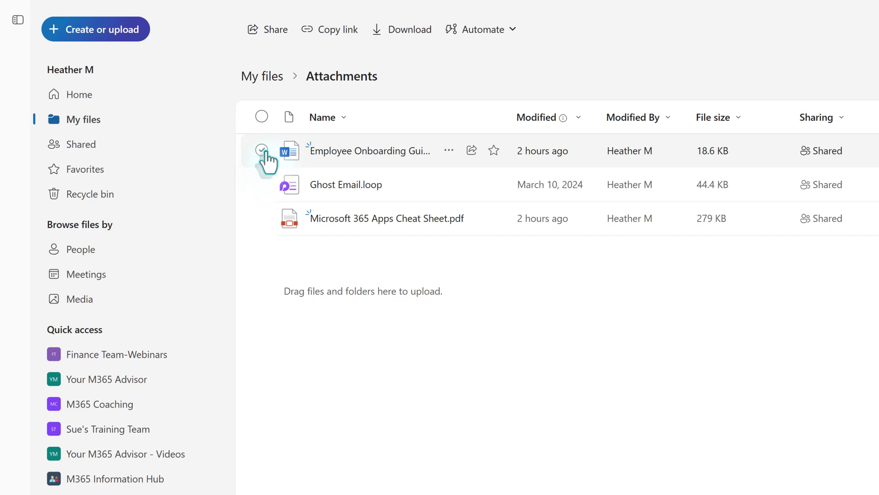
right_click(449, 151)
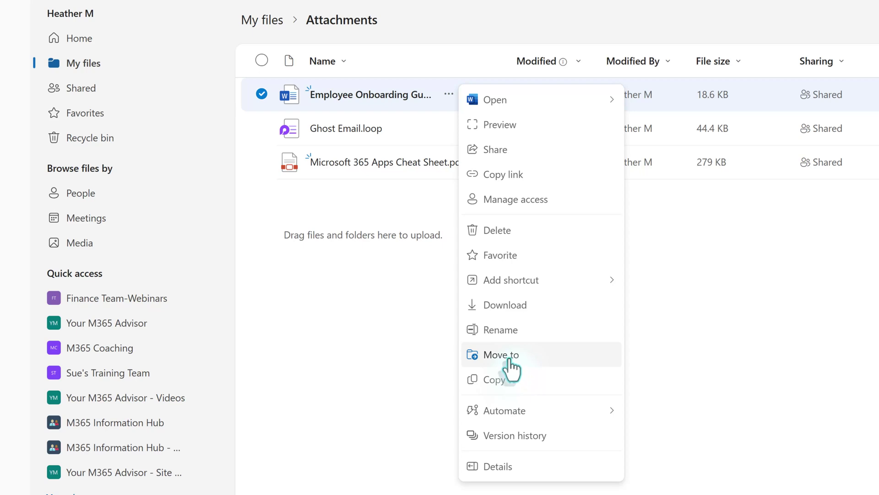
left_click(573, 358)
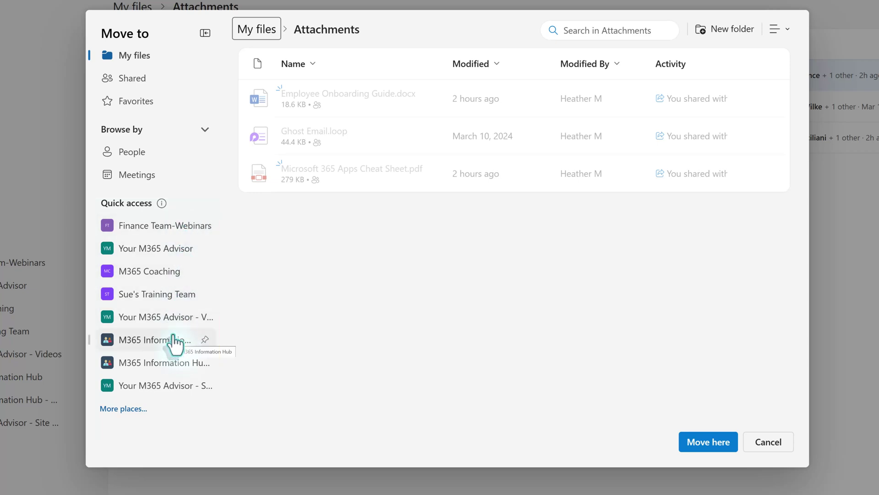
Move the guide into Your M365 Advisor's Documents library, keeping sharing with the same people.
left_click(124, 413)
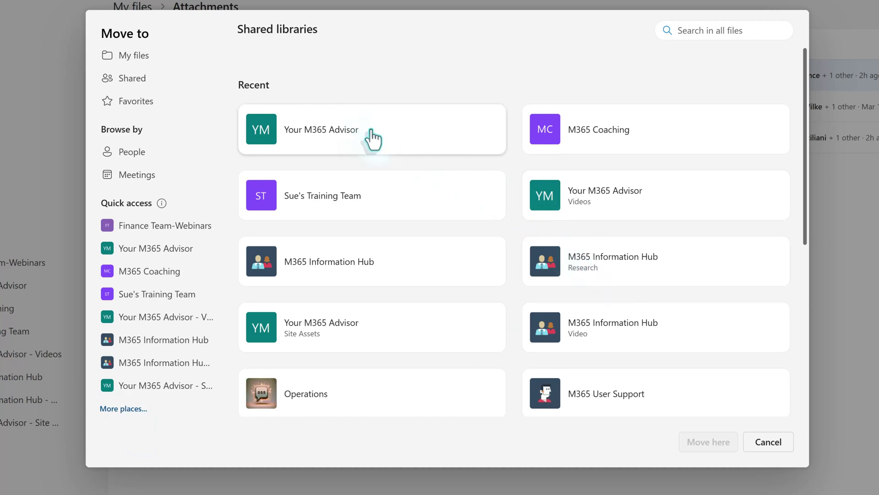
left_click(372, 133)
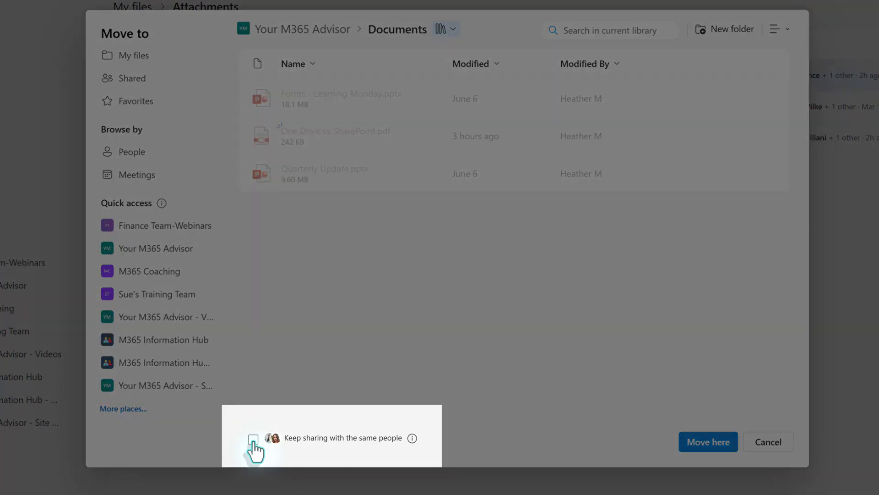
left_click(253, 440)
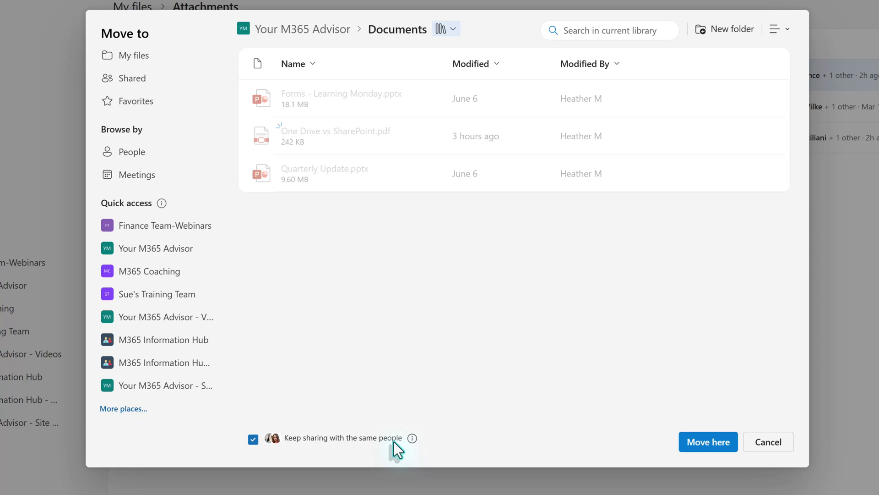
left_click(701, 443)
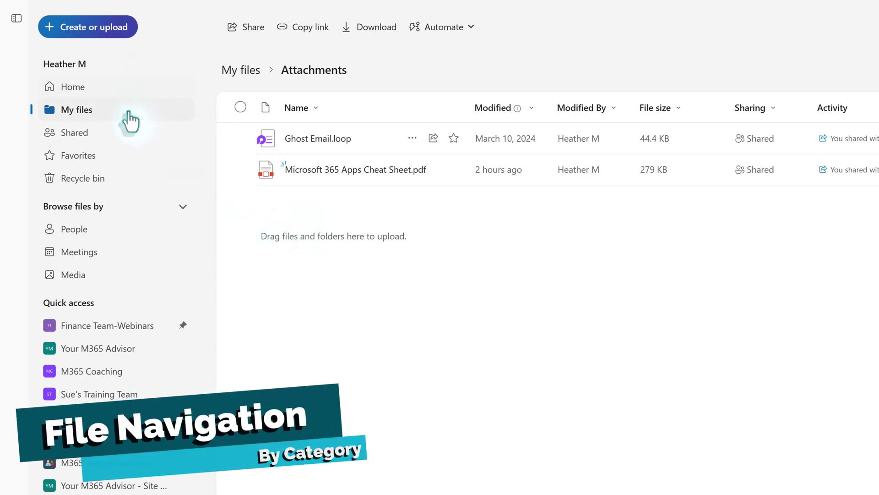
Open the Shared page and switch to the By you list of shared items.
left_click(81, 136)
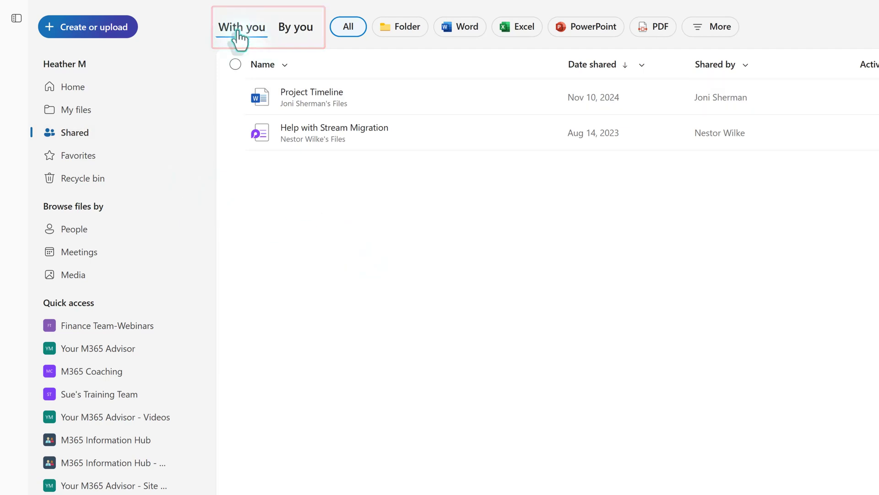
left_click(299, 35)
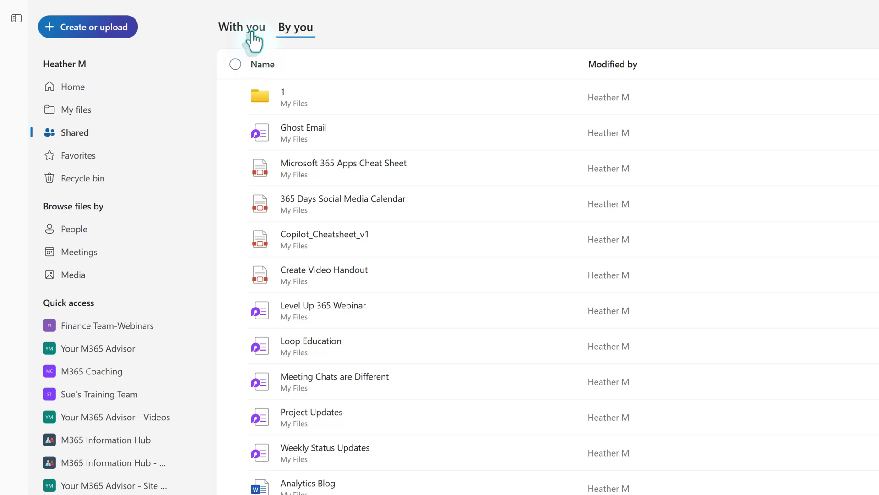
Open Manage access for Budget Doc 2025 to review who can see it.
left_click(539, 98)
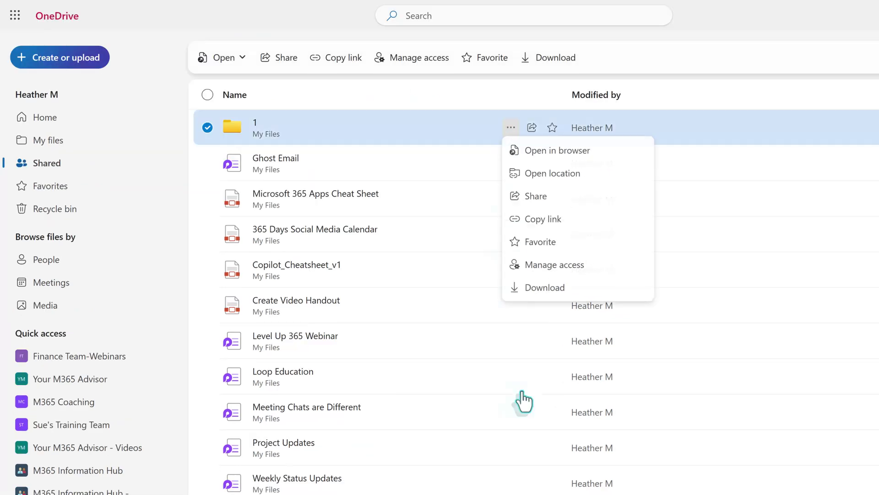
key("Escape")
scroll(527, 465, "down", 2)
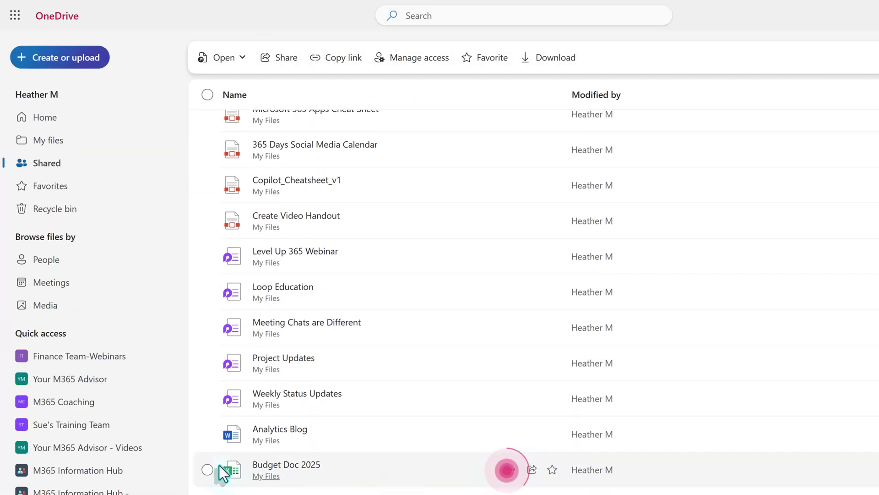
left_click(510, 474)
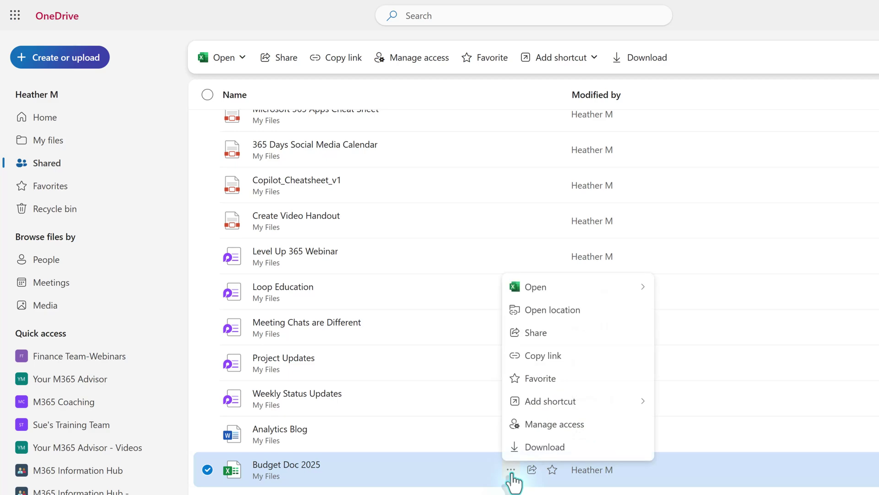
left_click(573, 423)
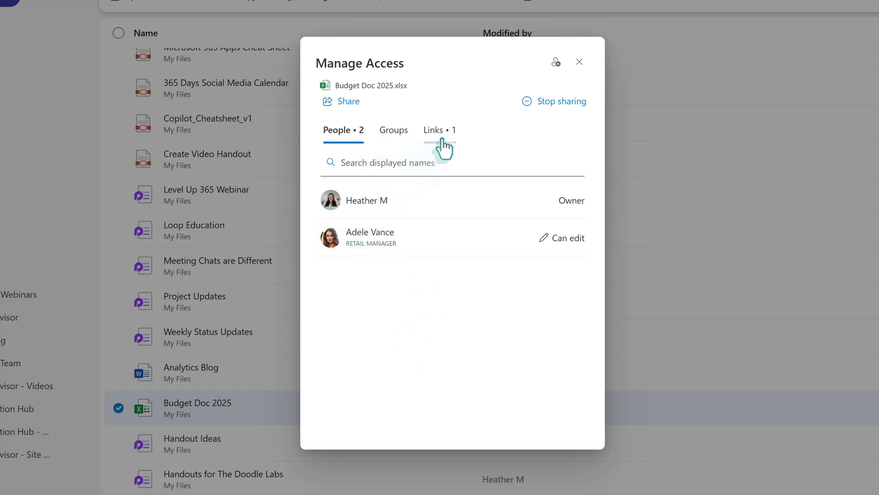
Stop sharing Budget Doc 2025, confirm removing everyone else's access, then go to Favorites.
left_click(554, 105)
left_click_drag(360, 245, 371, 253)
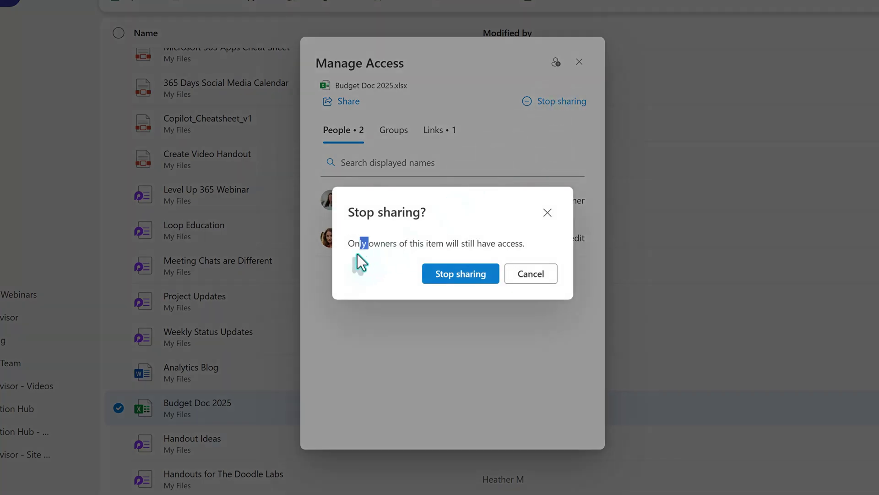
left_click(374, 269)
left_click(453, 285)
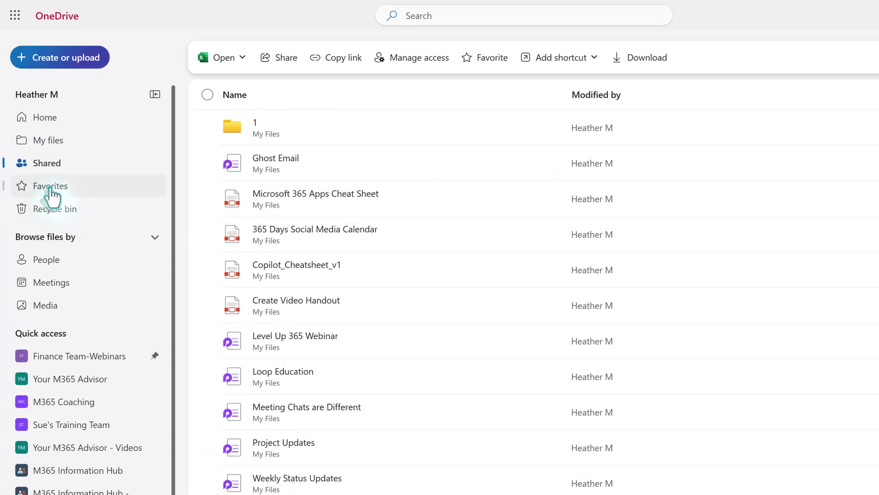
left_click(49, 187)
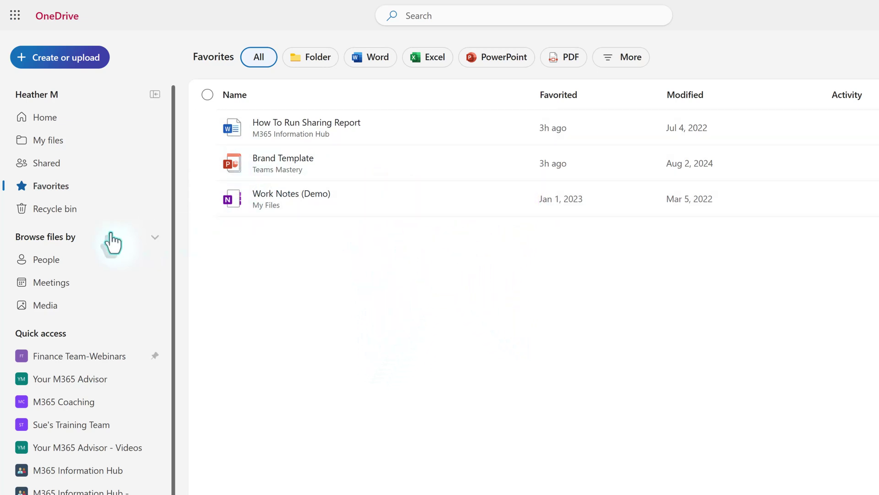
After reviewing the three favorite files, open the Recycle bin.
left_click(67, 214)
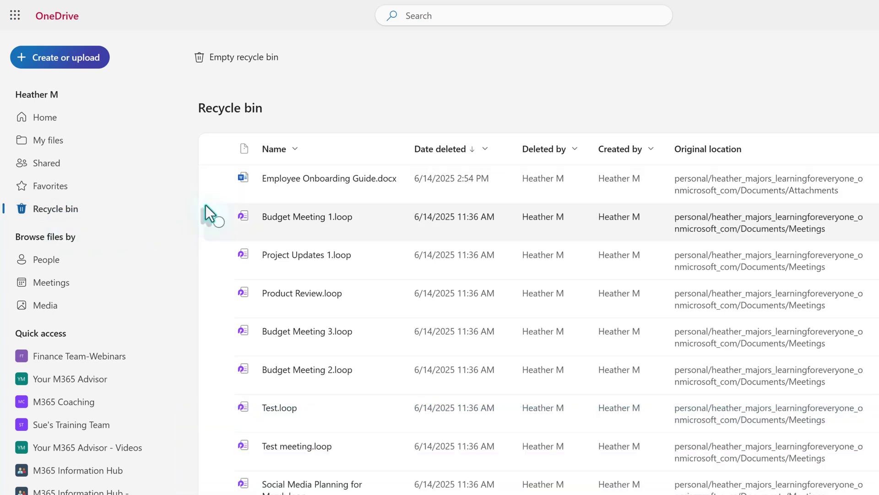
Select Employee Onboarding Guide.docx in the Recycle bin and restore it.
left_click(218, 183)
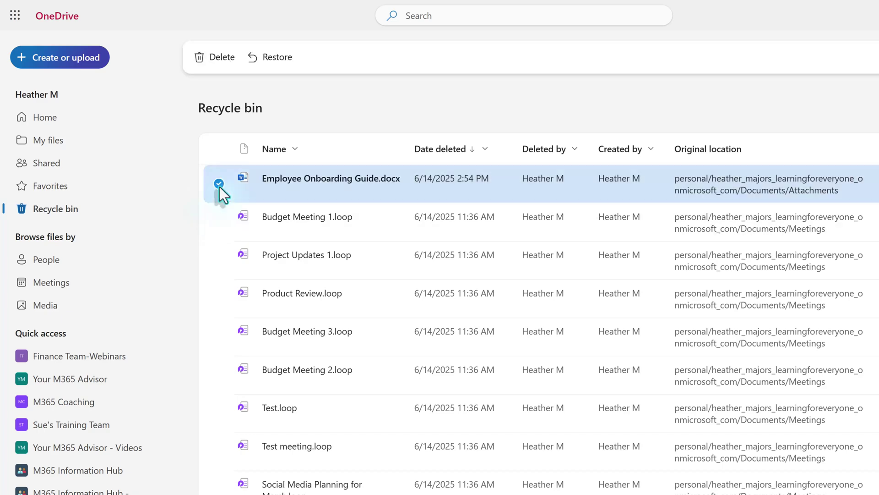
left_click(277, 58)
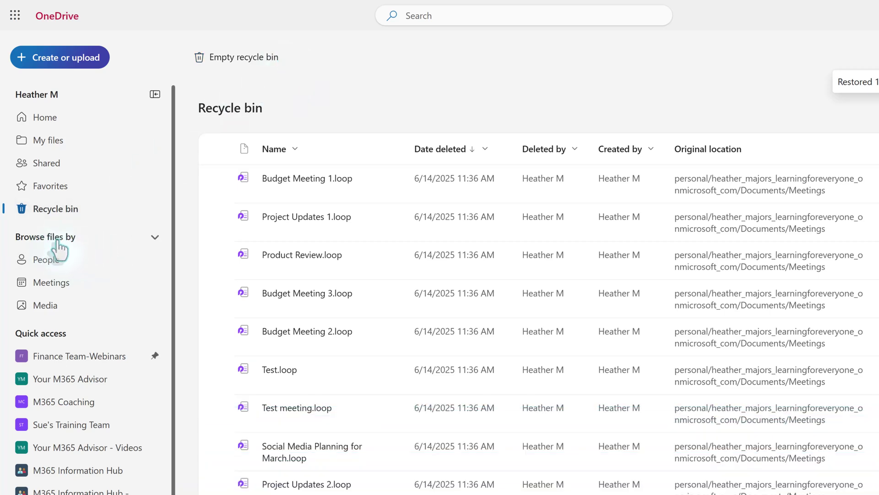
Open the People view listing files shared by two colleagues.
left_click(48, 259)
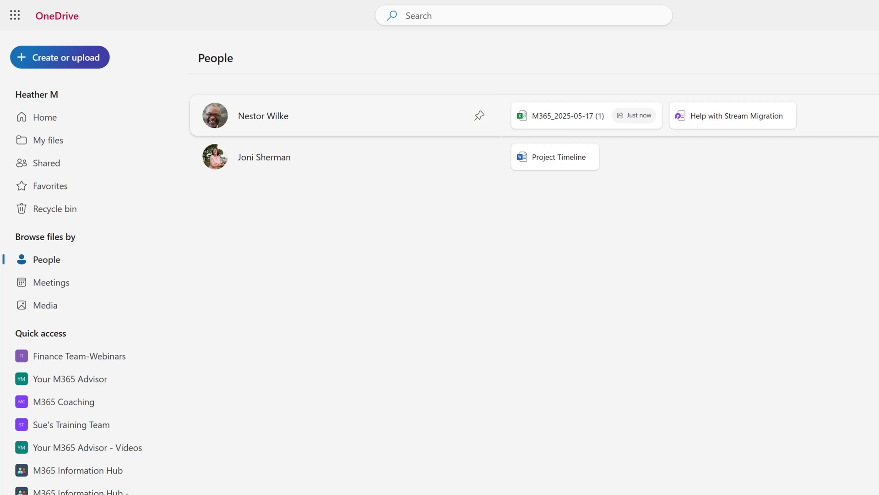
Open the Meetings view showing files from Fake Onboarding and past webinars.
left_click(51, 282)
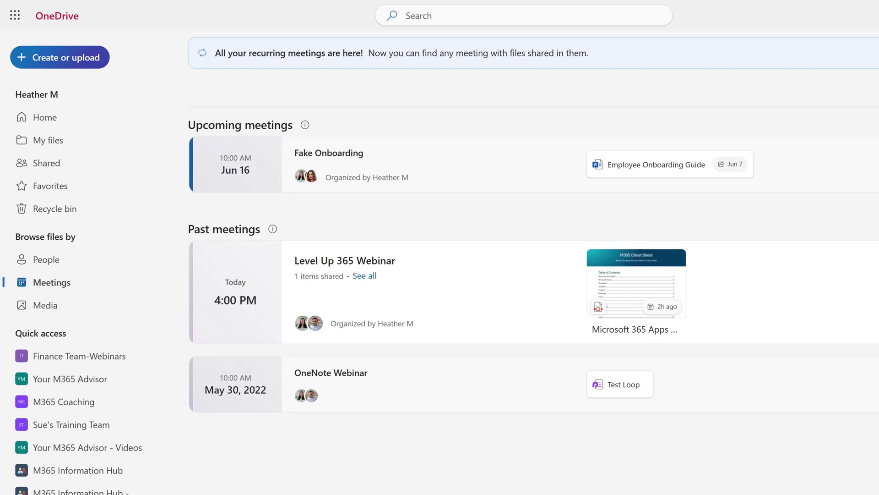
Open the Media view to show All Photos, including Teams Toolkit.png and 1080 P Export Glitch.mp4.
left_click(46, 305)
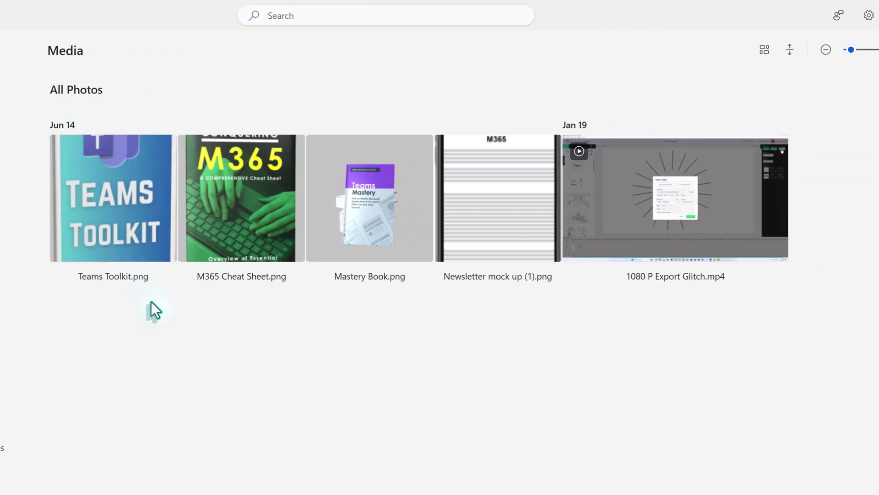
mouse_move(720, 249)
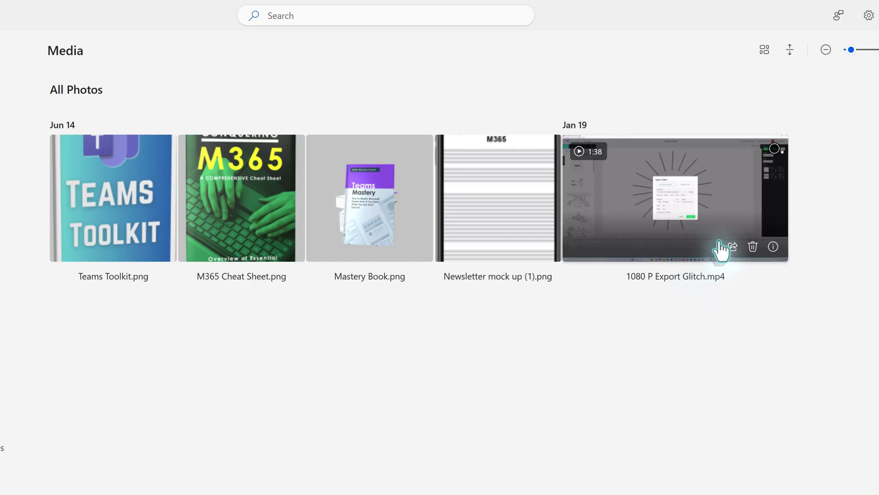